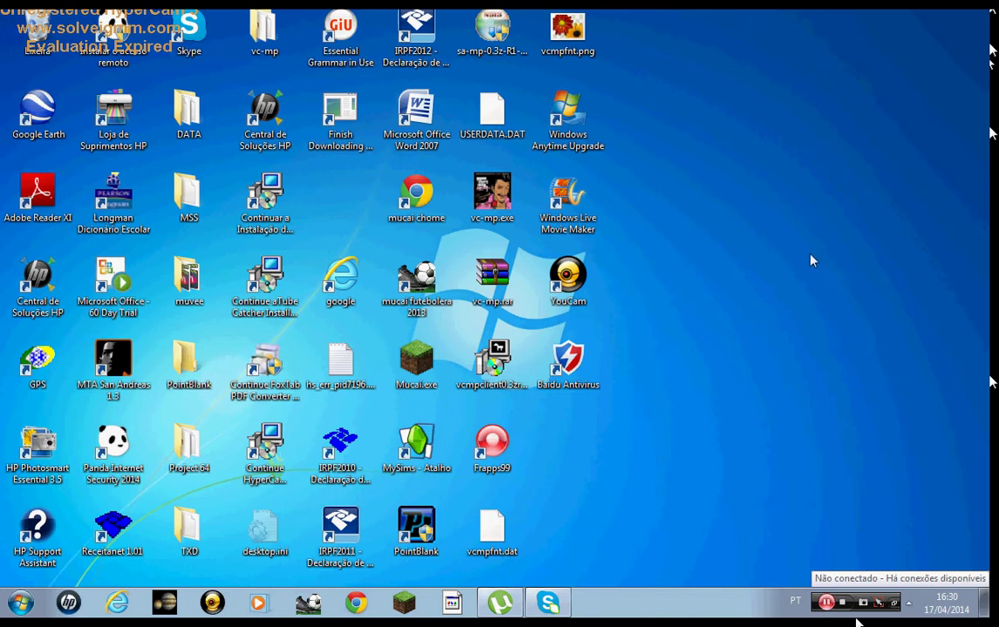
Step: Launch Celestia and maximize its window
click(166, 618)
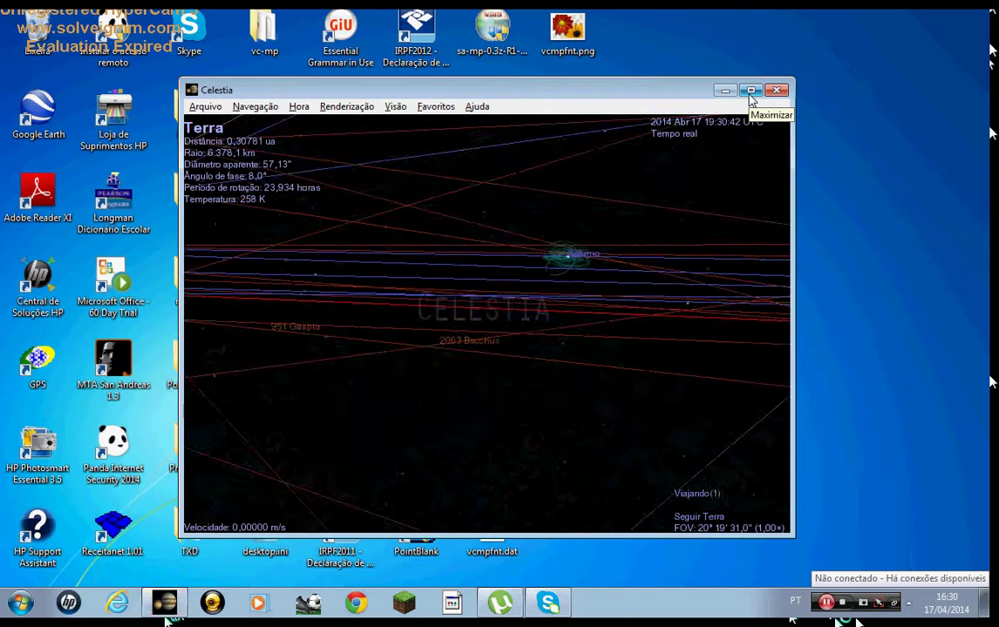
click(749, 91)
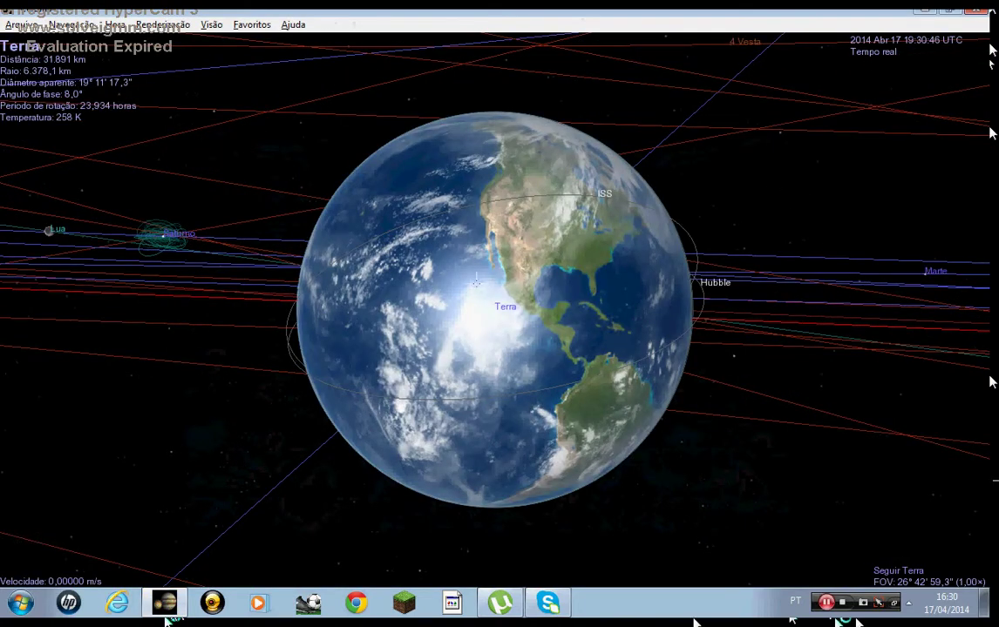
mouse_move(984, 480)
mouse_down()
mouse_move(990, 454)
mouse_move(994, 481)
mouse_up()
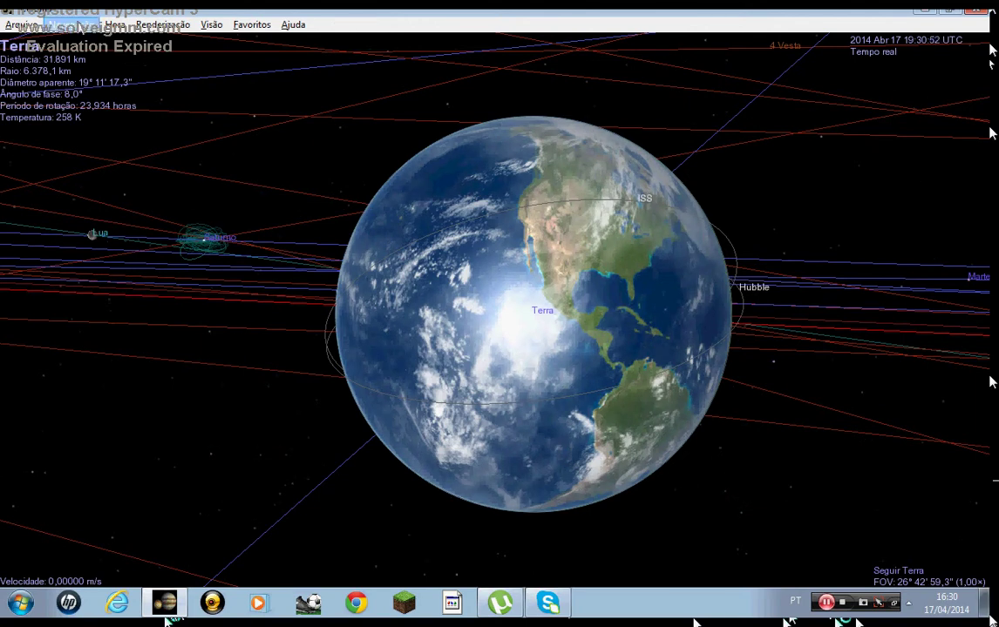
Step: Open the Solar System browser and look through Terra's satellites, selecting Lua and Hubble
click(85, 25)
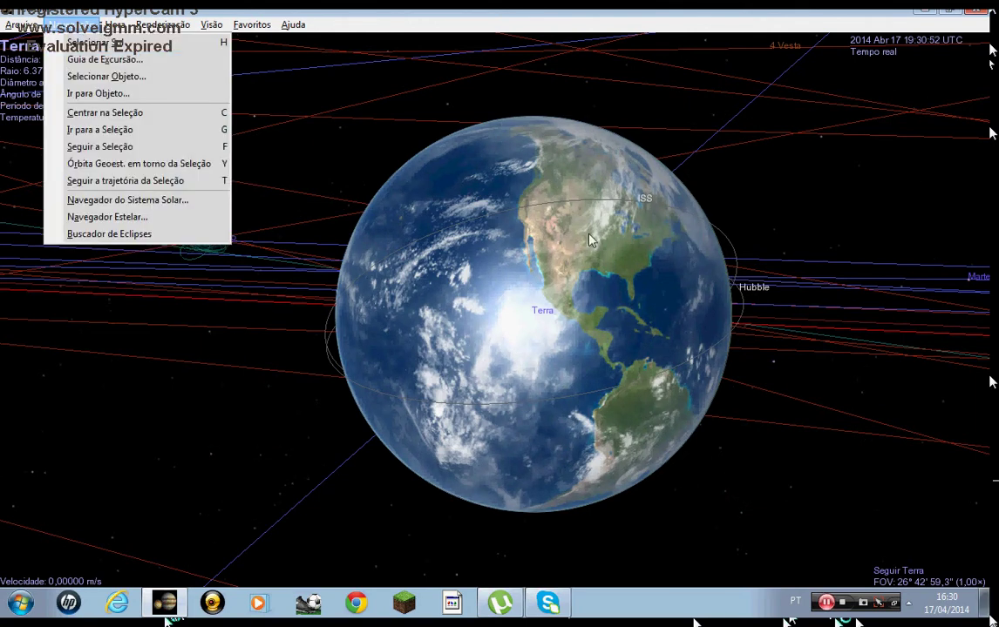
click(172, 214)
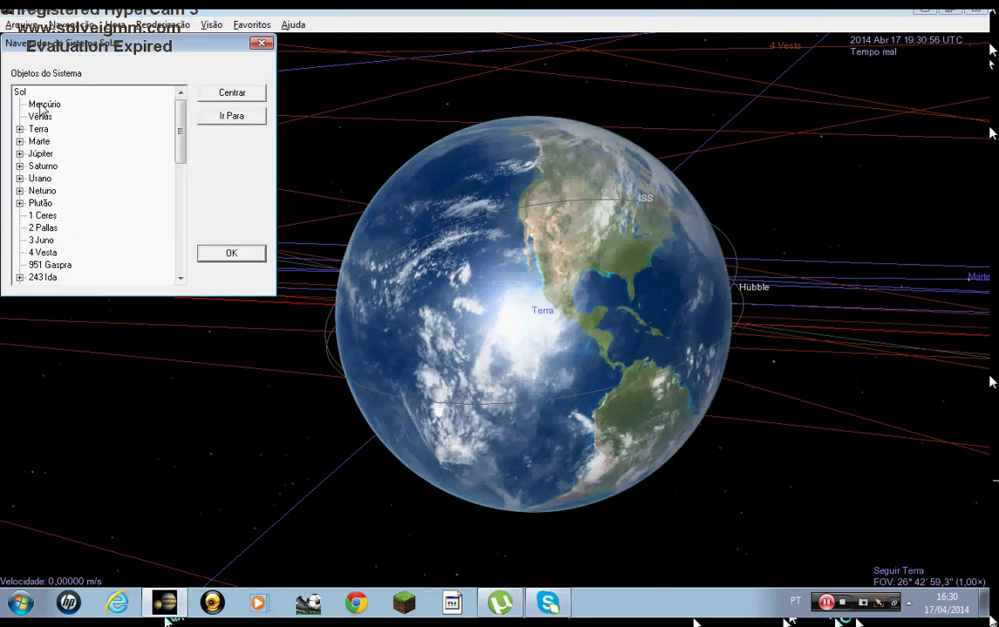
click(40, 104)
click(33, 142)
click(19, 129)
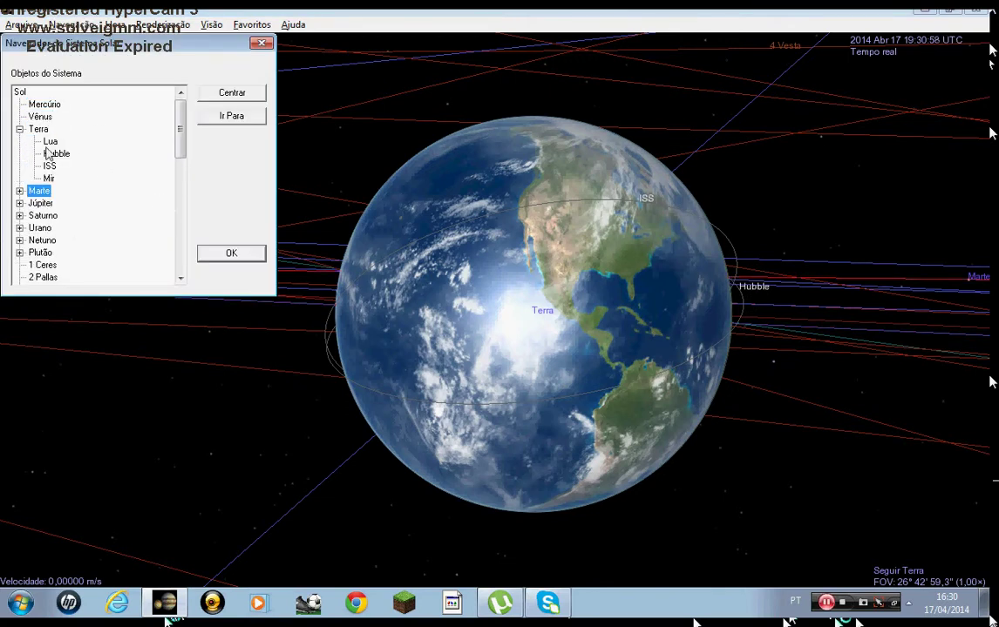
click(50, 141)
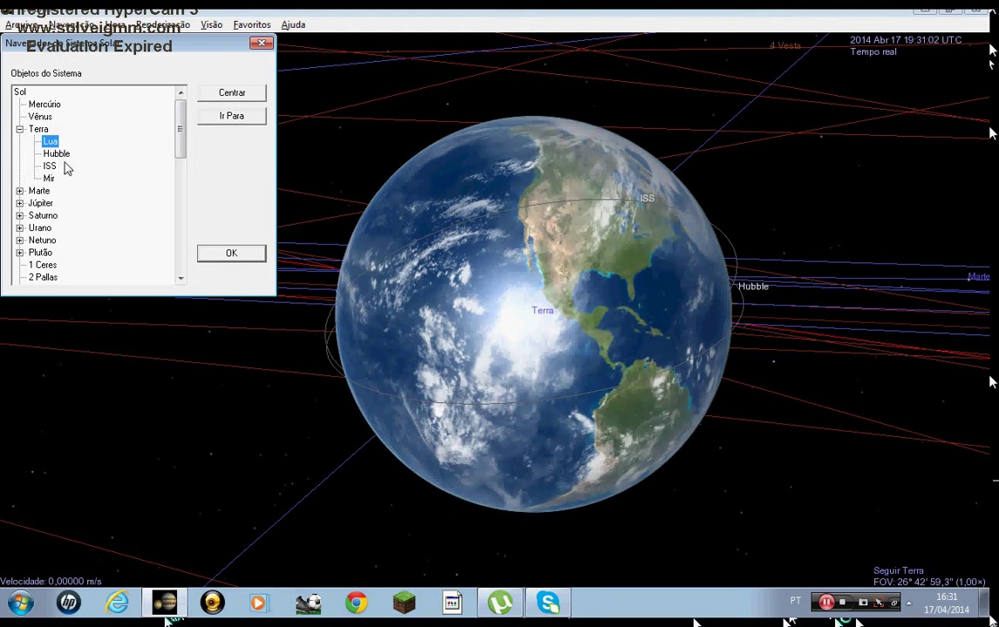
click(67, 156)
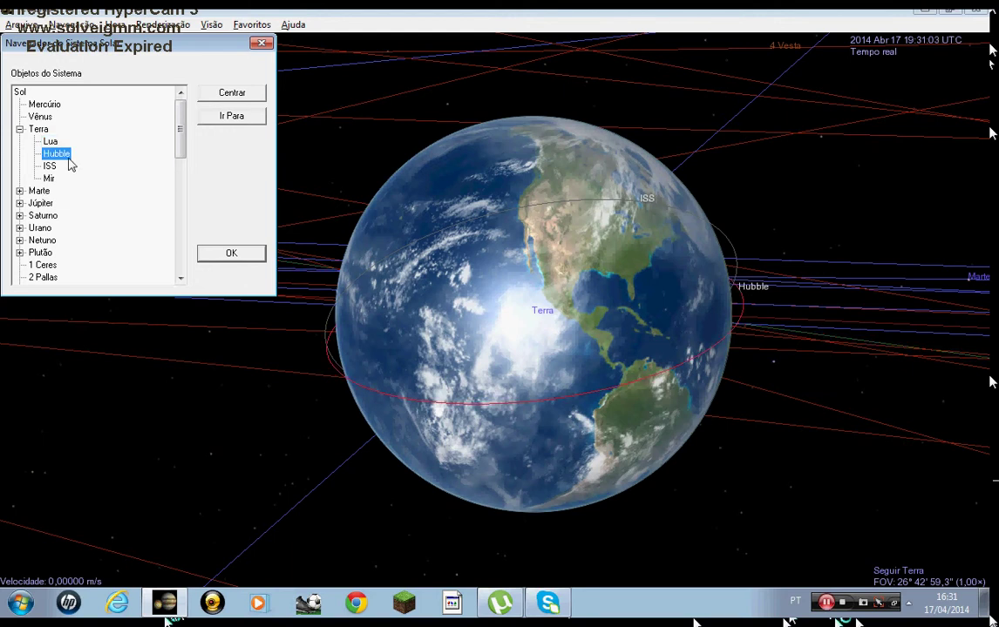
Step: Look through Marte's moons and the inner planets in the Solar System browser, and close it with Vênus selected
click(19, 191)
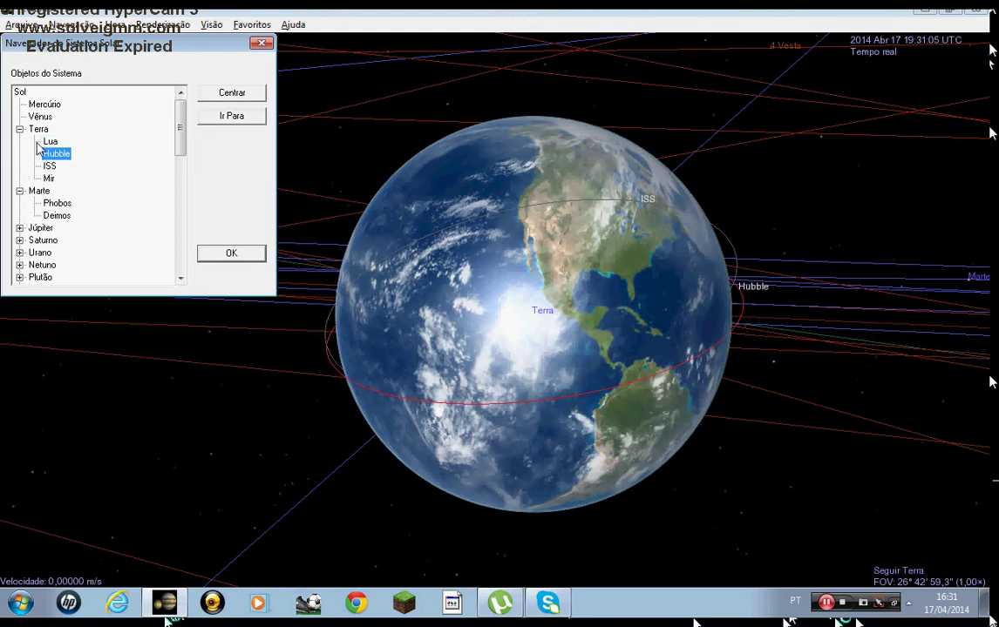
click(54, 203)
click(19, 191)
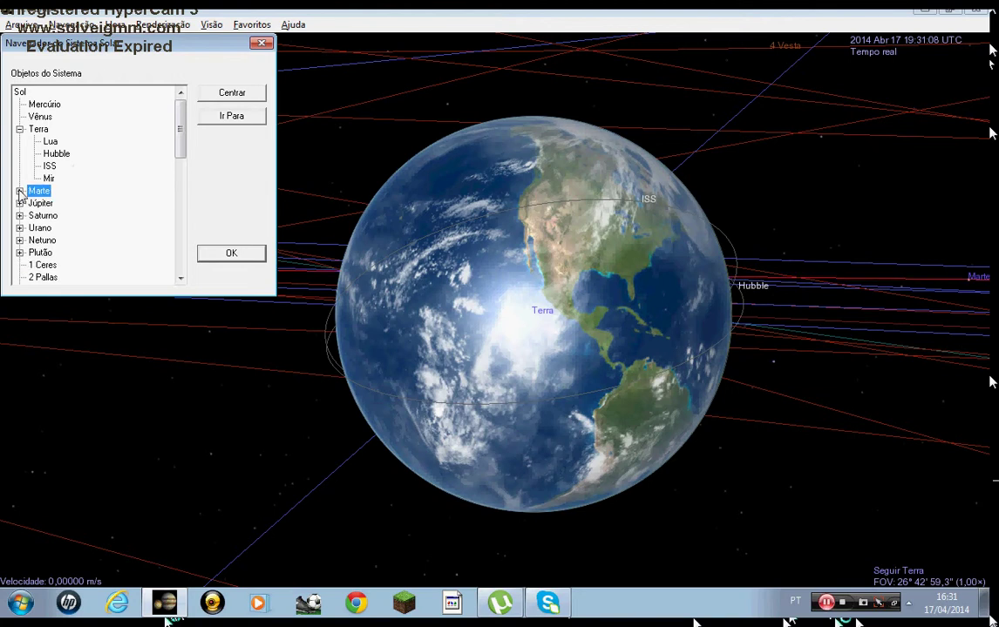
click(20, 129)
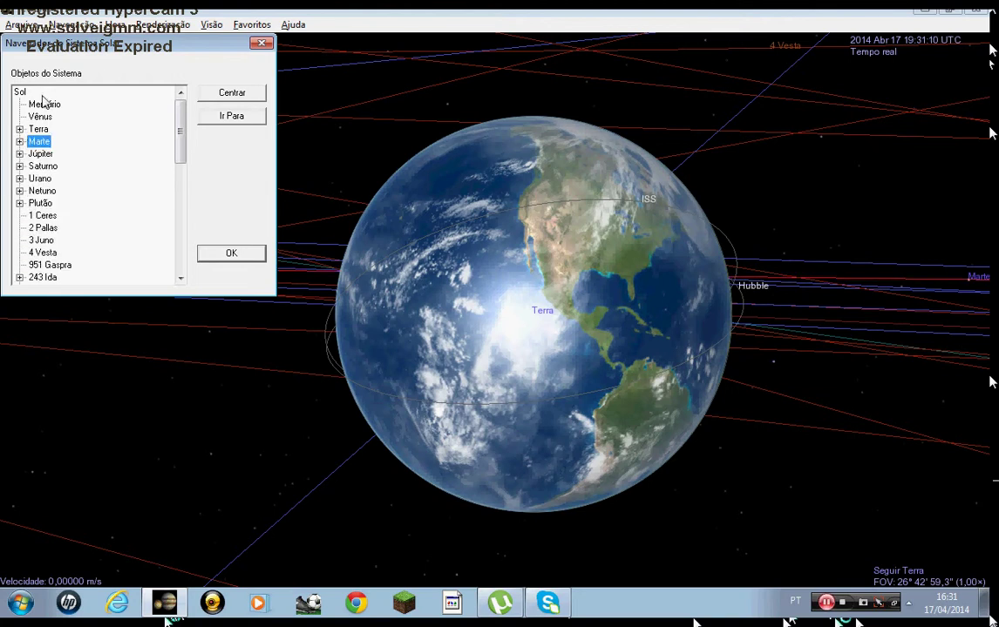
click(40, 103)
click(35, 117)
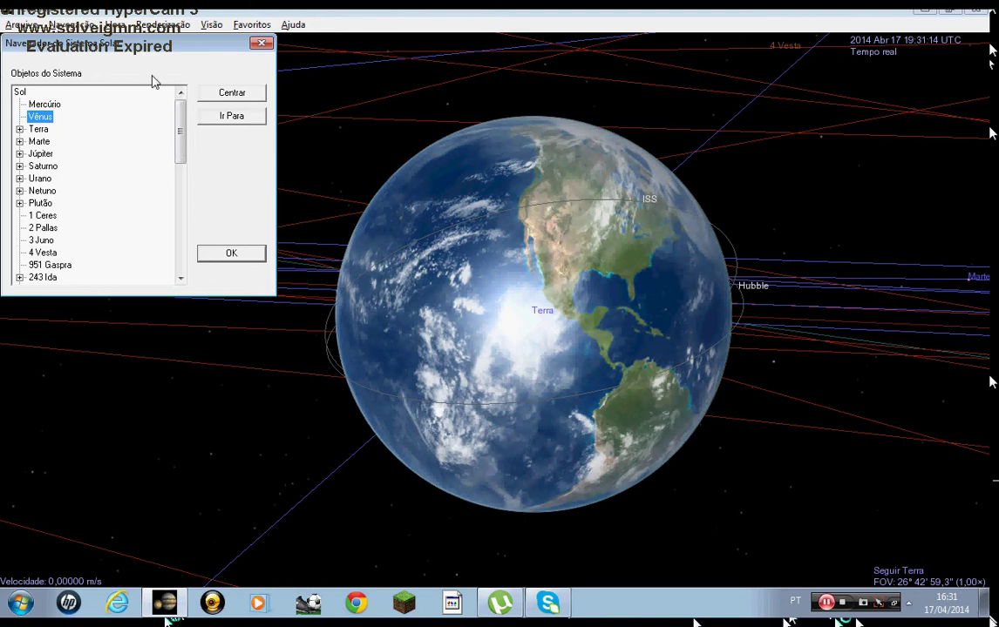
click(262, 42)
Step: Travel to Saturno using the Solar System browser and close the browser
click(79, 25)
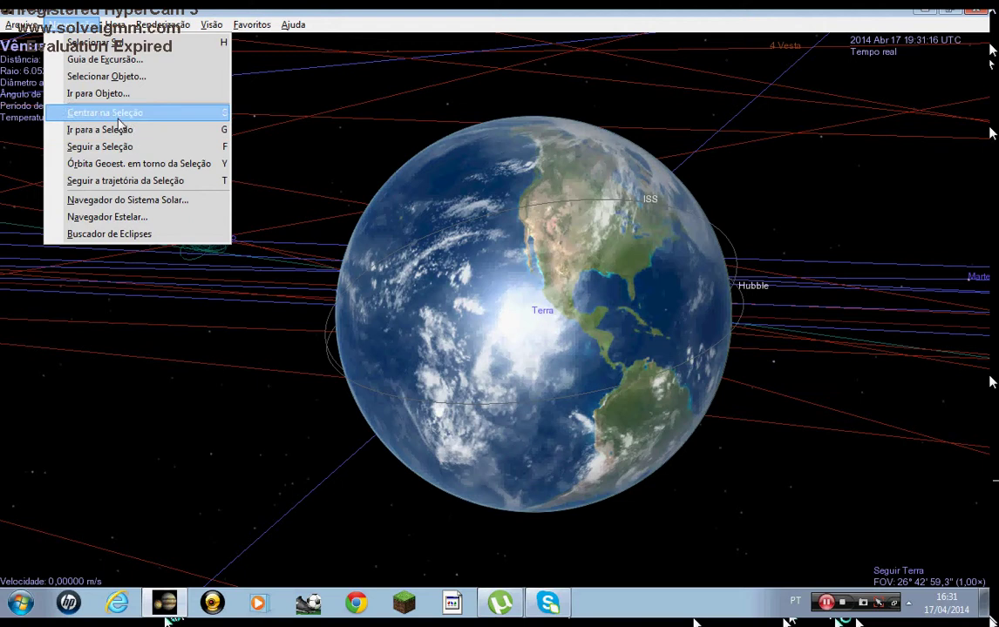
click(134, 200)
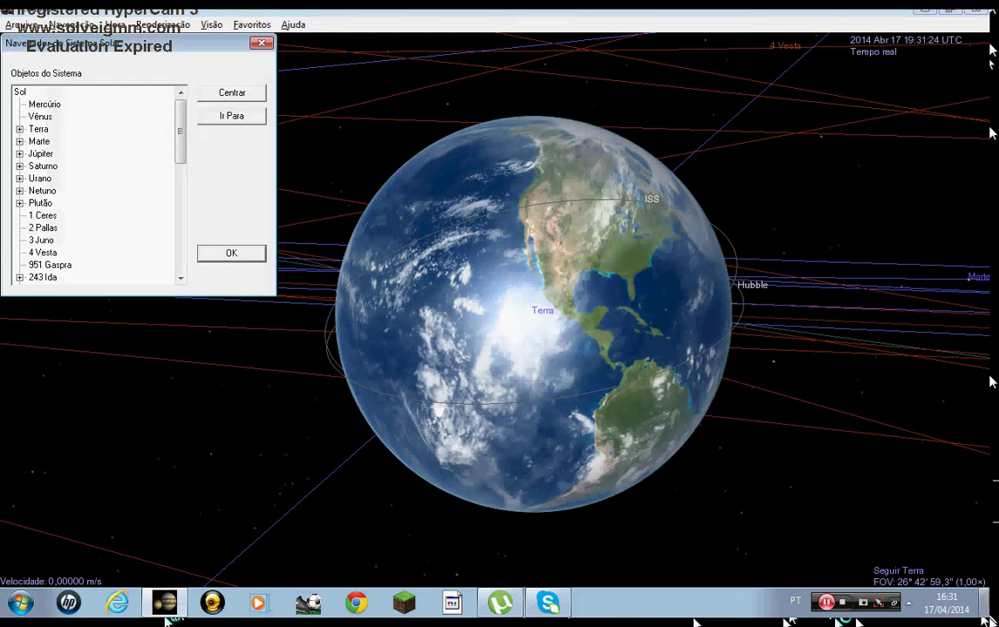
click(44, 167)
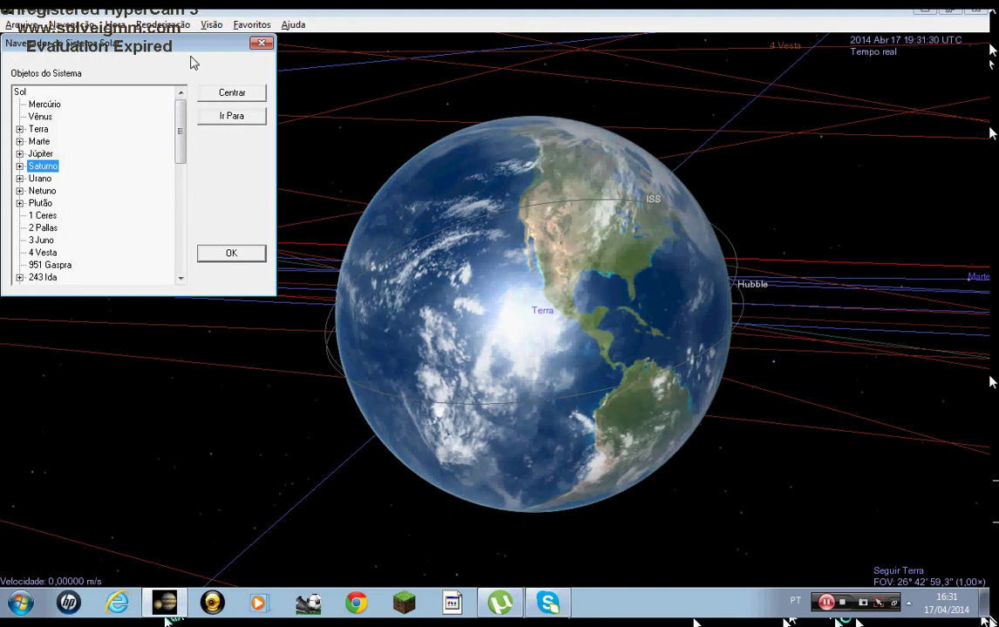
drag(192, 60, 173, 148)
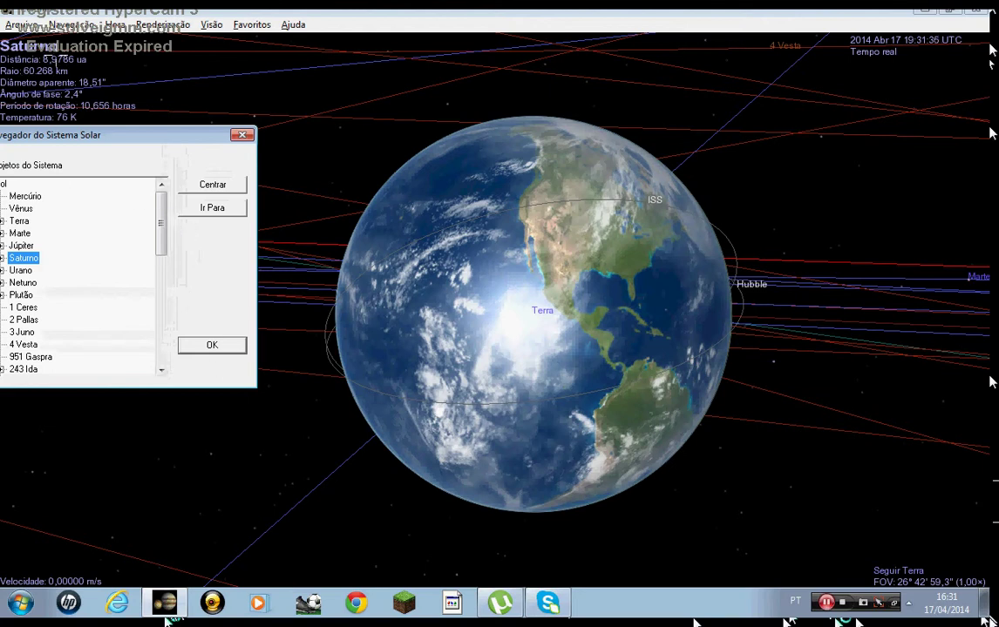
click(215, 209)
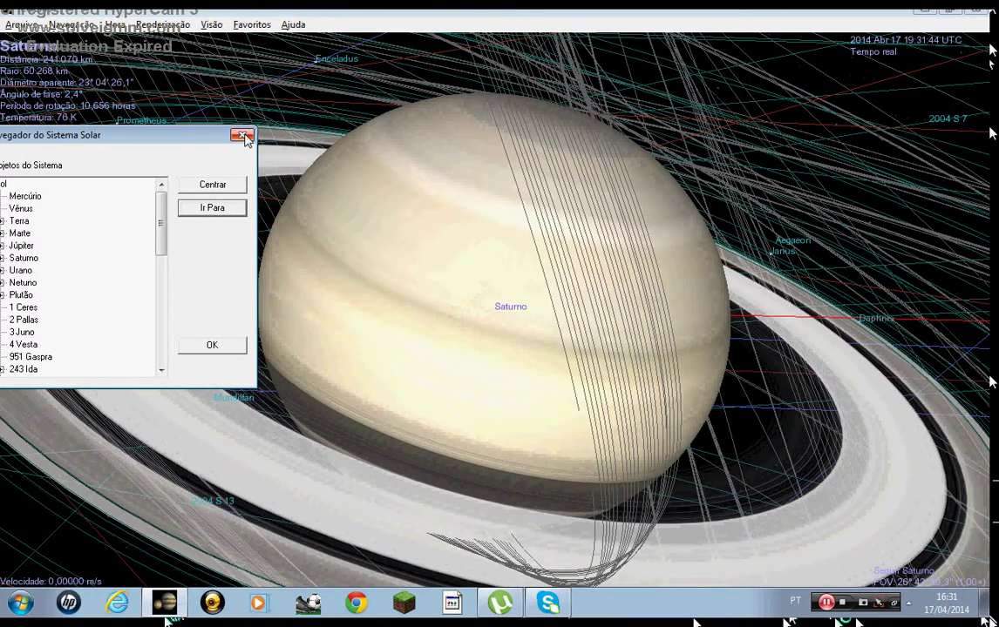
click(241, 136)
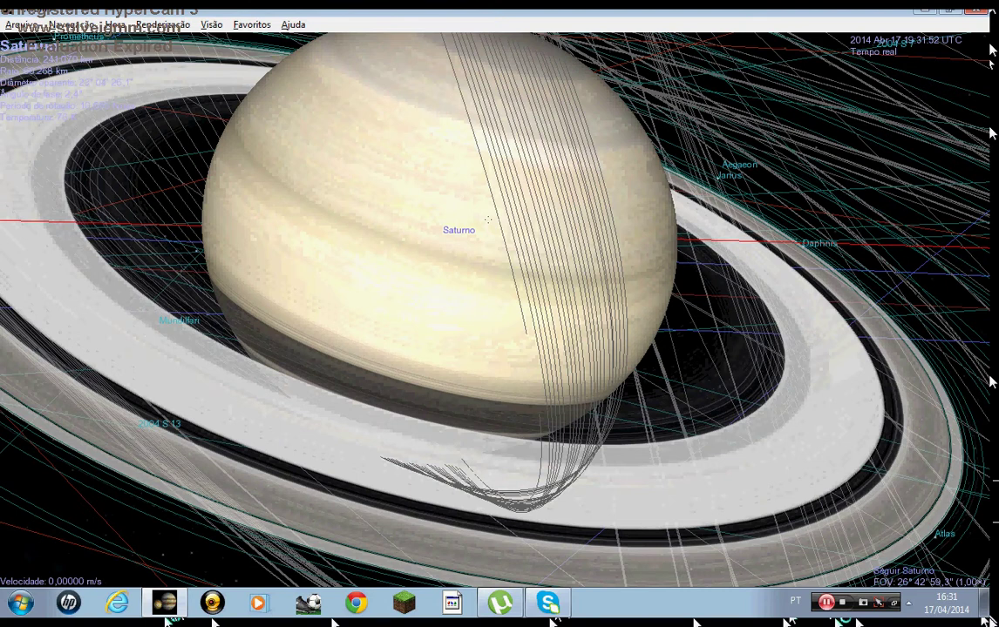
drag(487, 220, 325, 83)
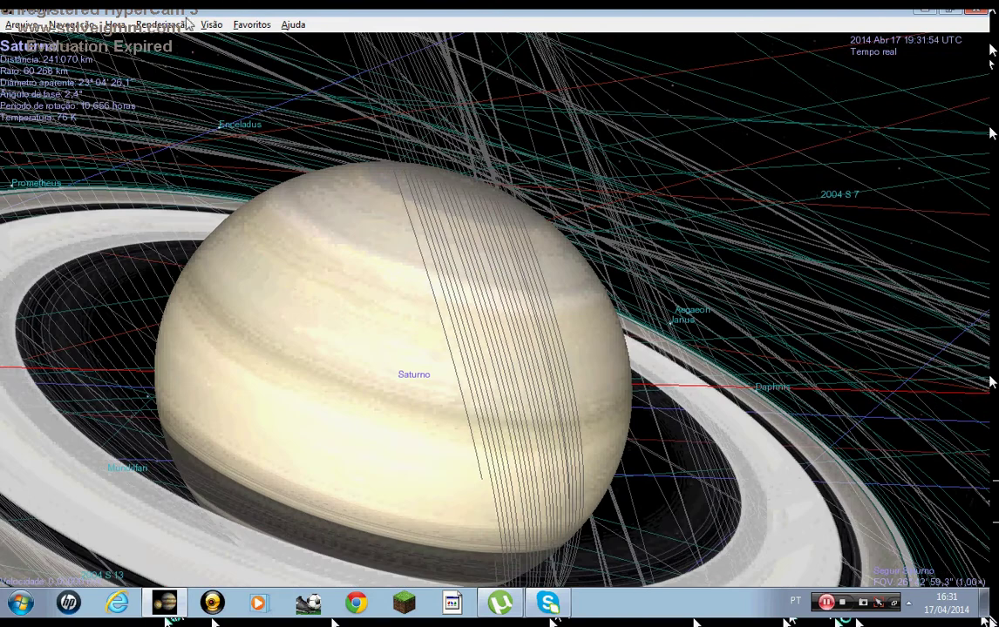
Step: Split the view horizontally twice and the lowest resulting view vertically once
click(213, 25)
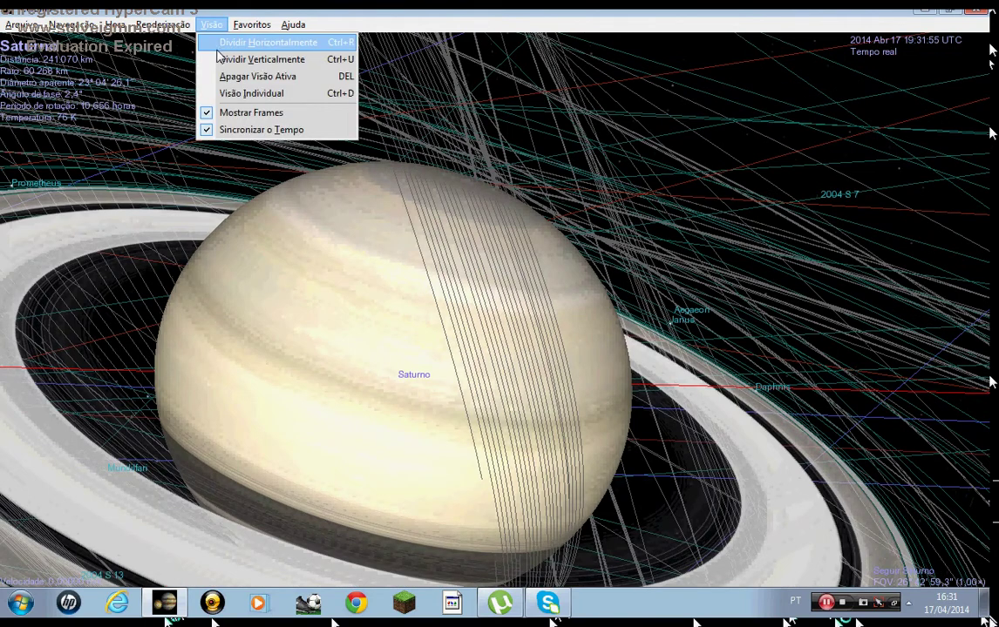
click(218, 47)
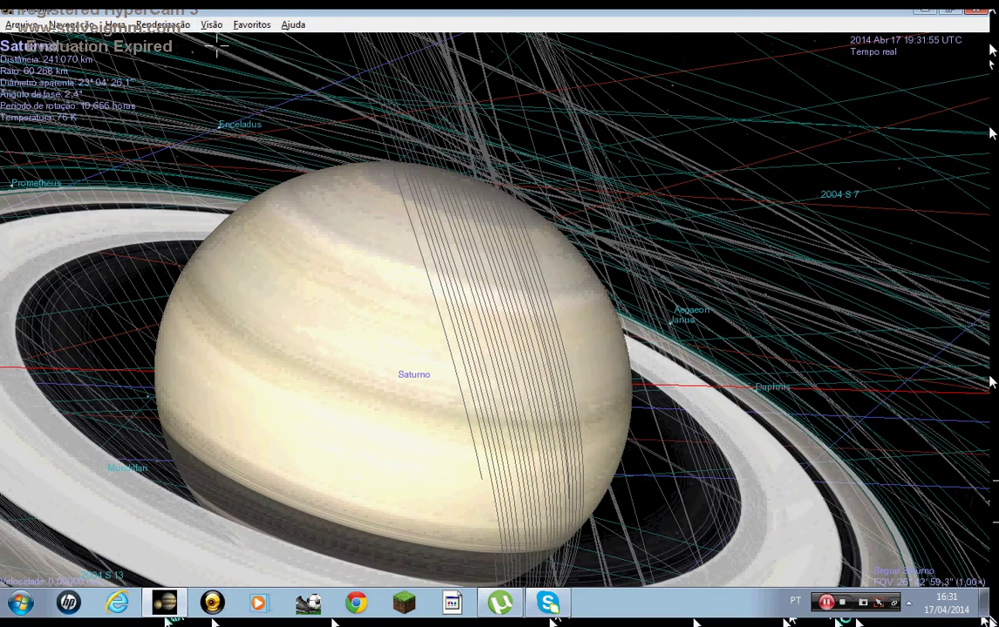
click(214, 25)
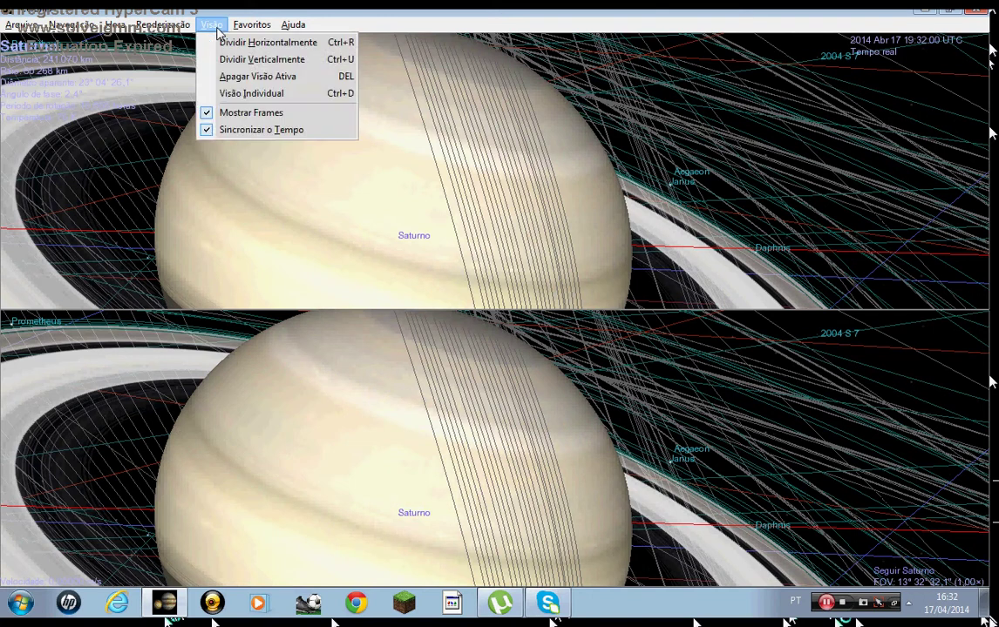
click(209, 42)
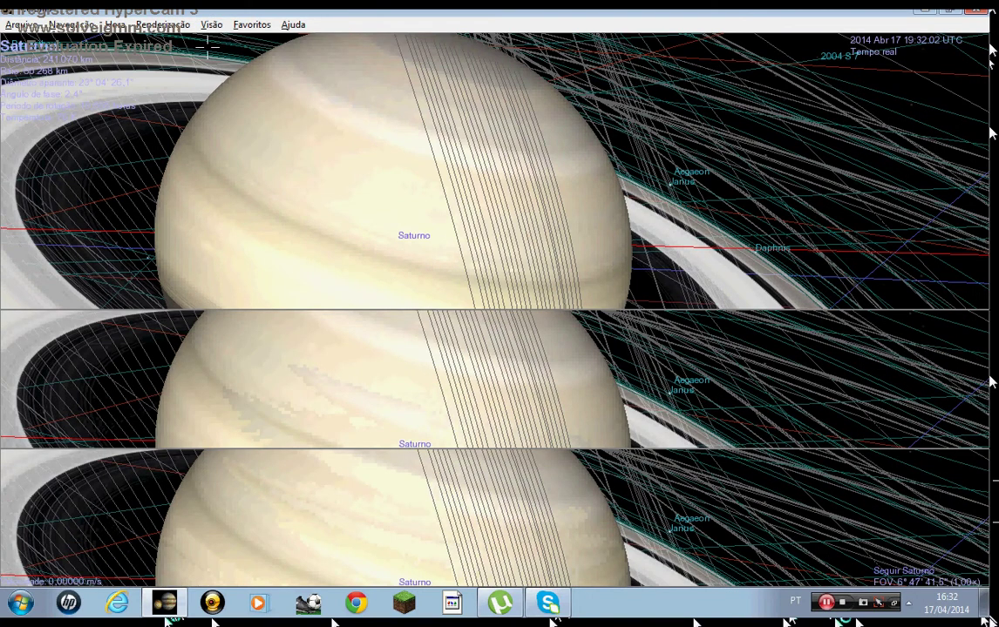
click(218, 26)
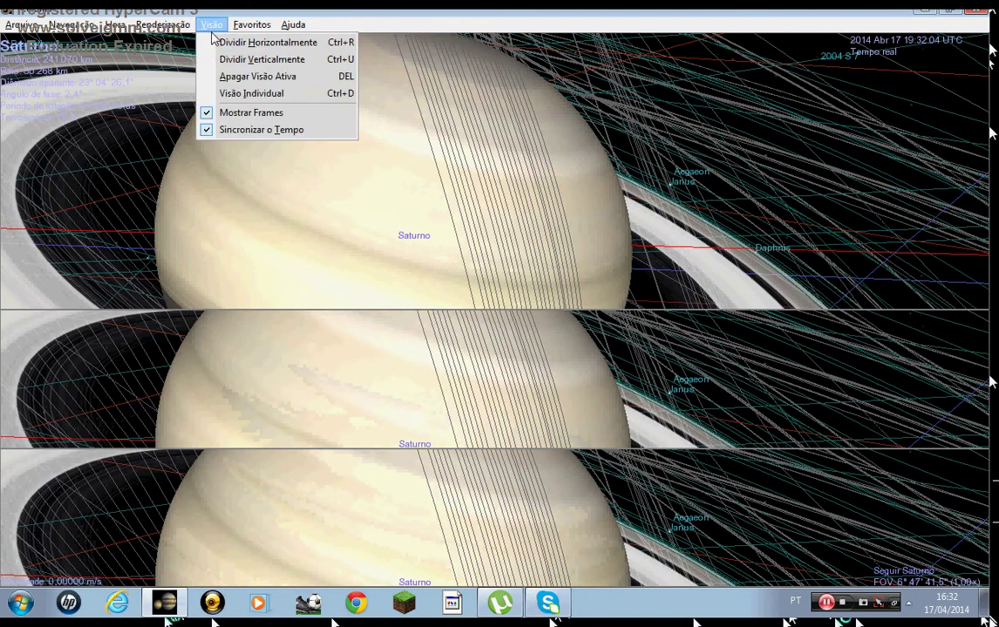
click(218, 61)
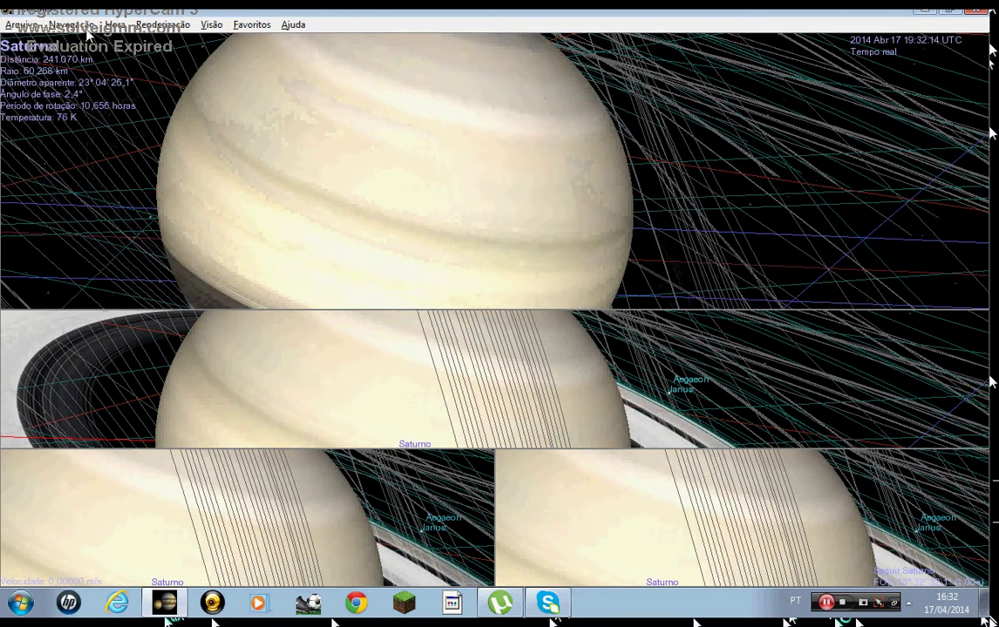
Step: Travel to Júpiter in the uppermost split view using the Solar System browser, and close the browser
click(70, 24)
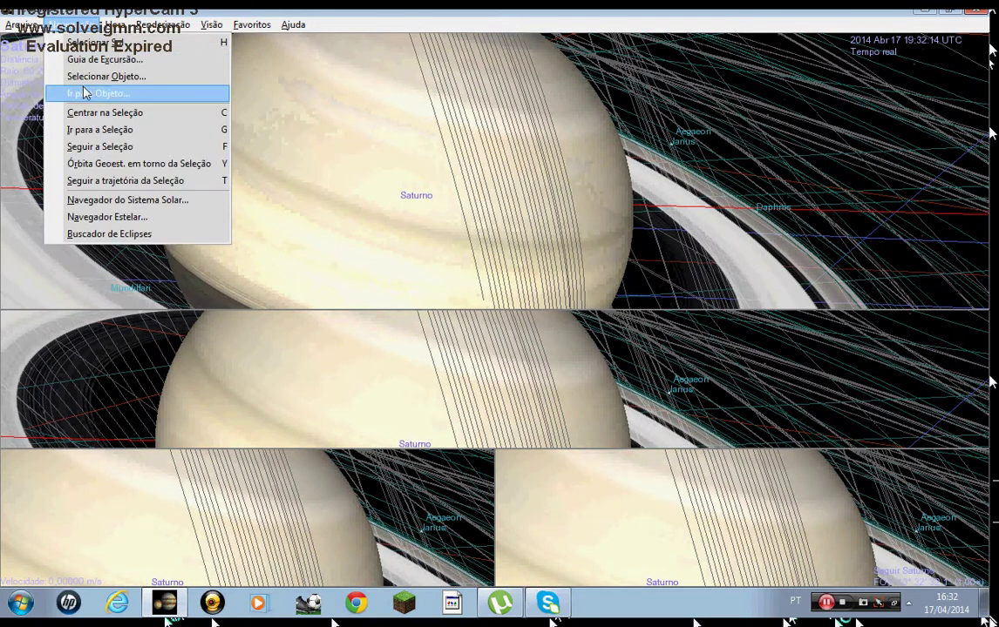
click(111, 196)
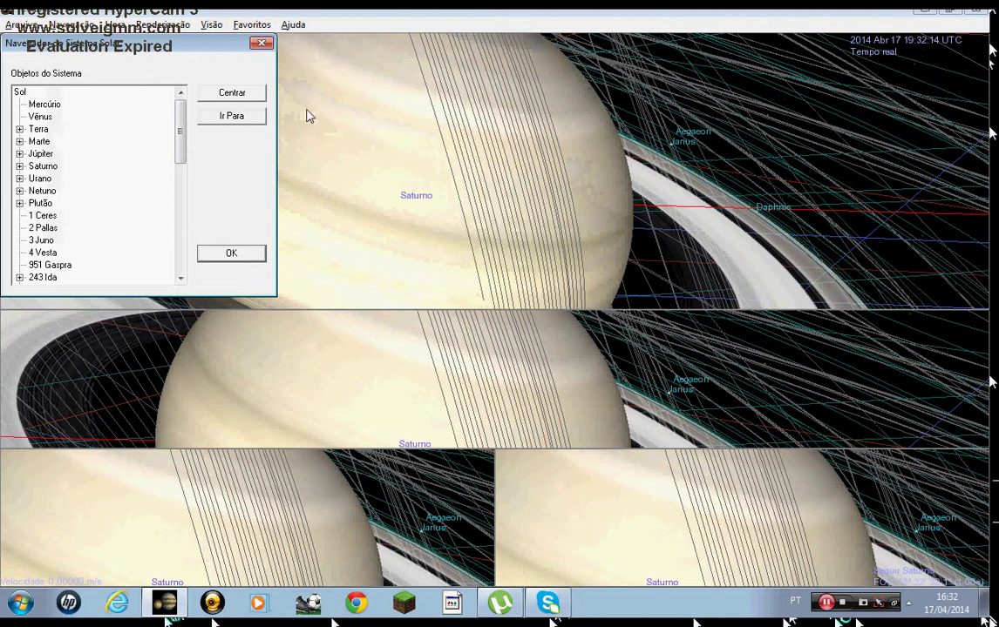
click(49, 154)
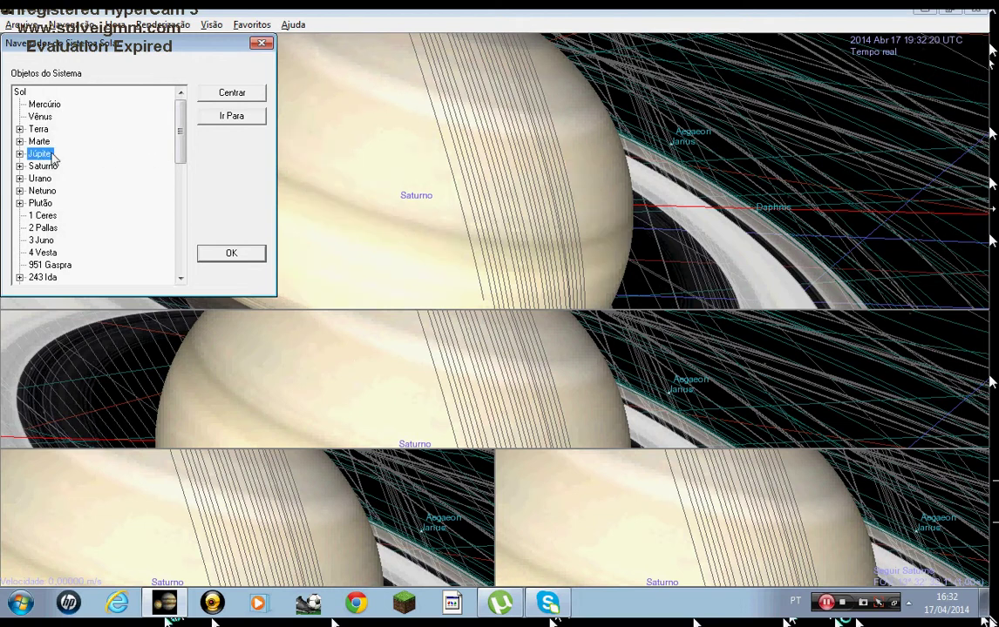
click(219, 121)
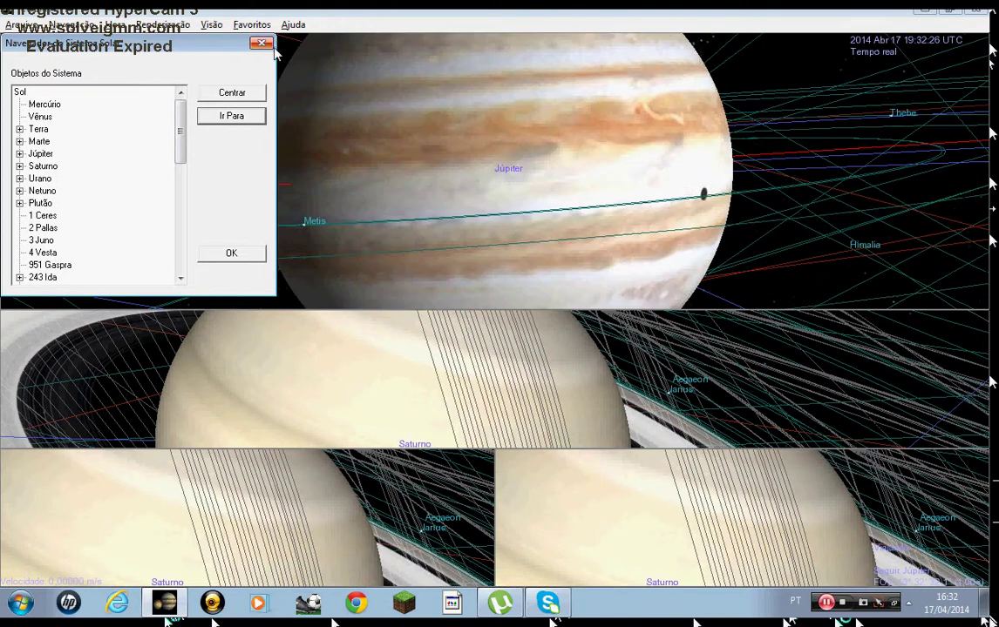
click(260, 43)
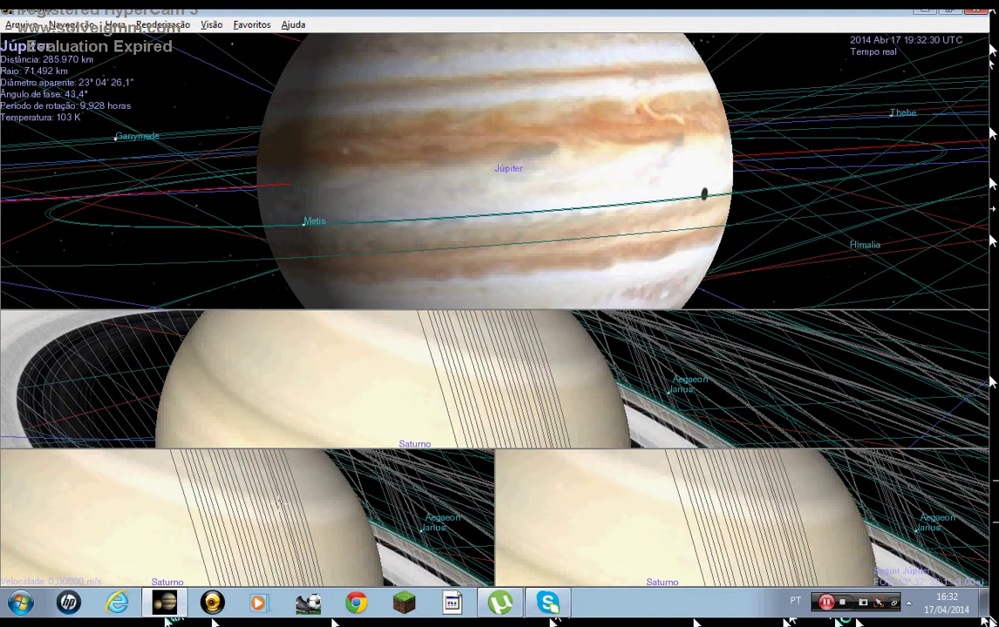
Step: Travel to Mercúrio in the lower-left split view using the Solar System browser
click(209, 383)
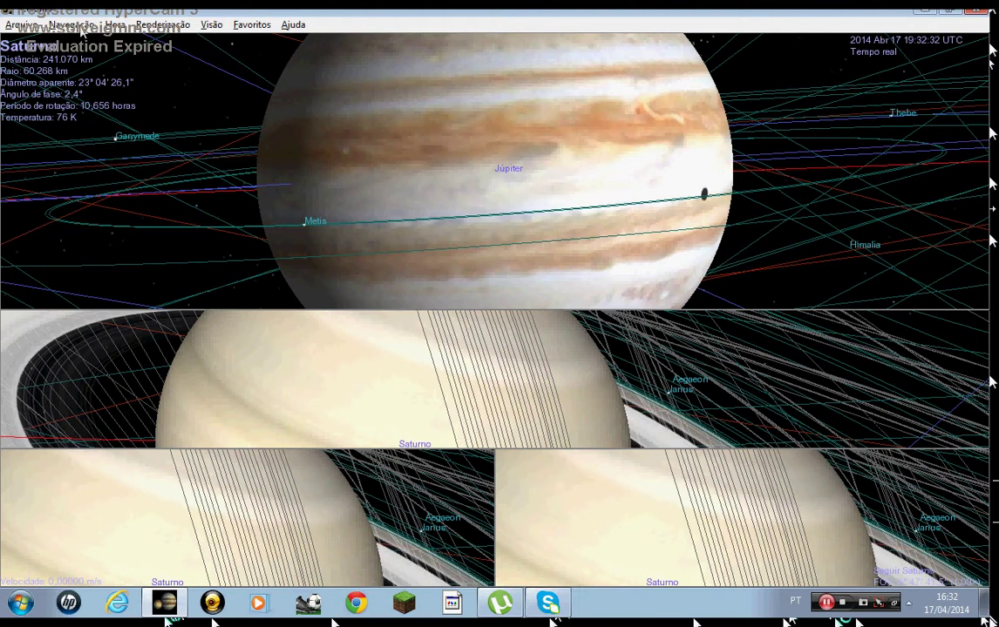
click(70, 24)
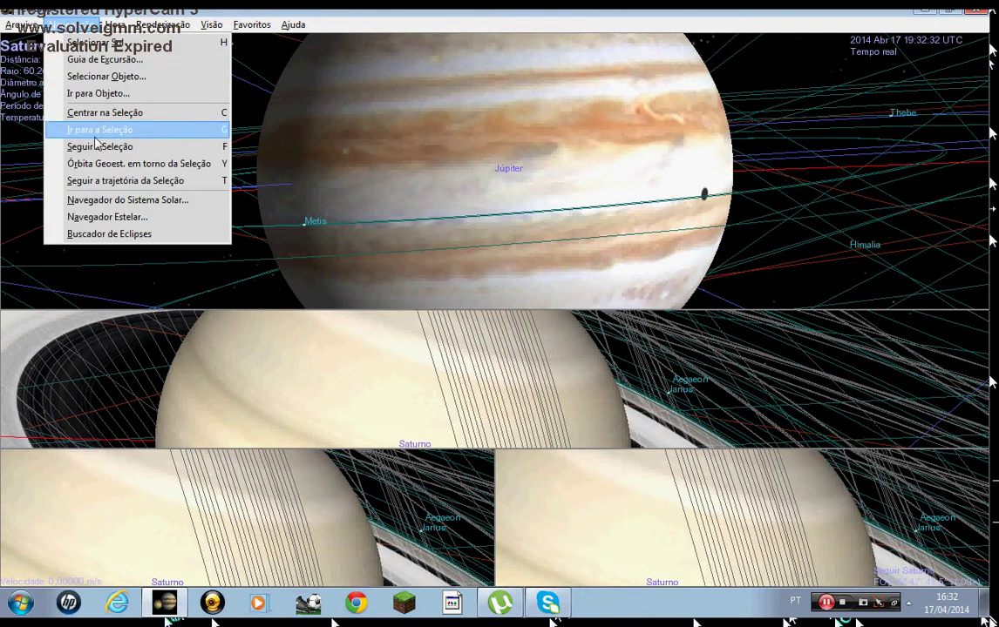
click(139, 201)
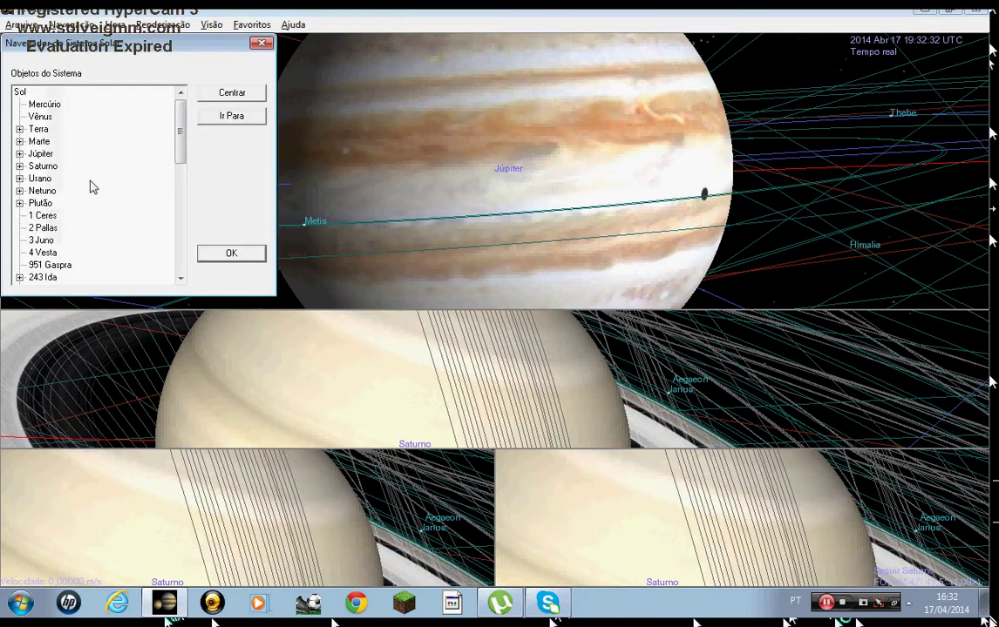
click(44, 191)
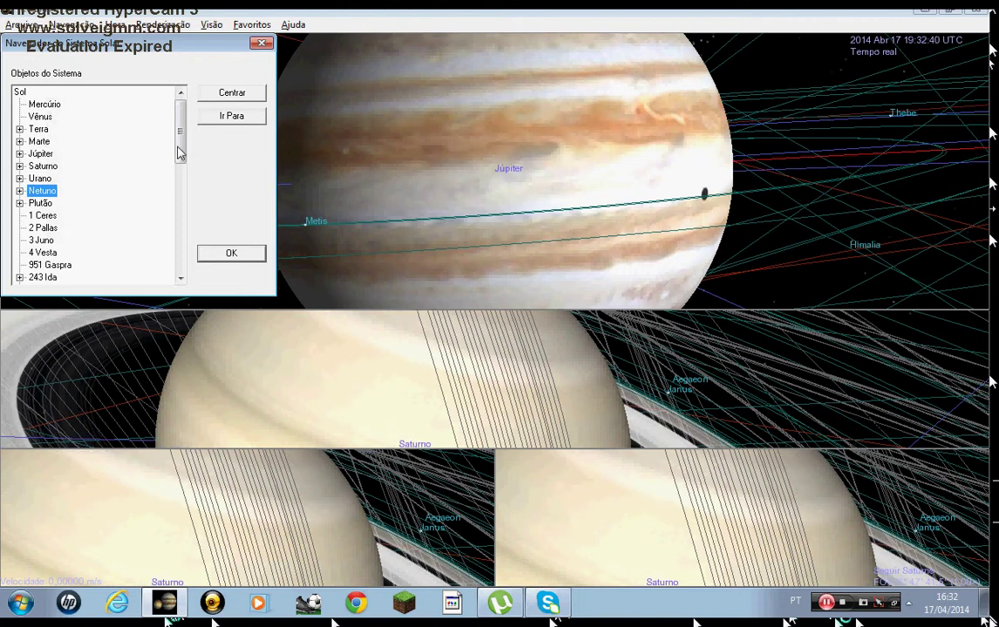
drag(183, 150, 142, 115)
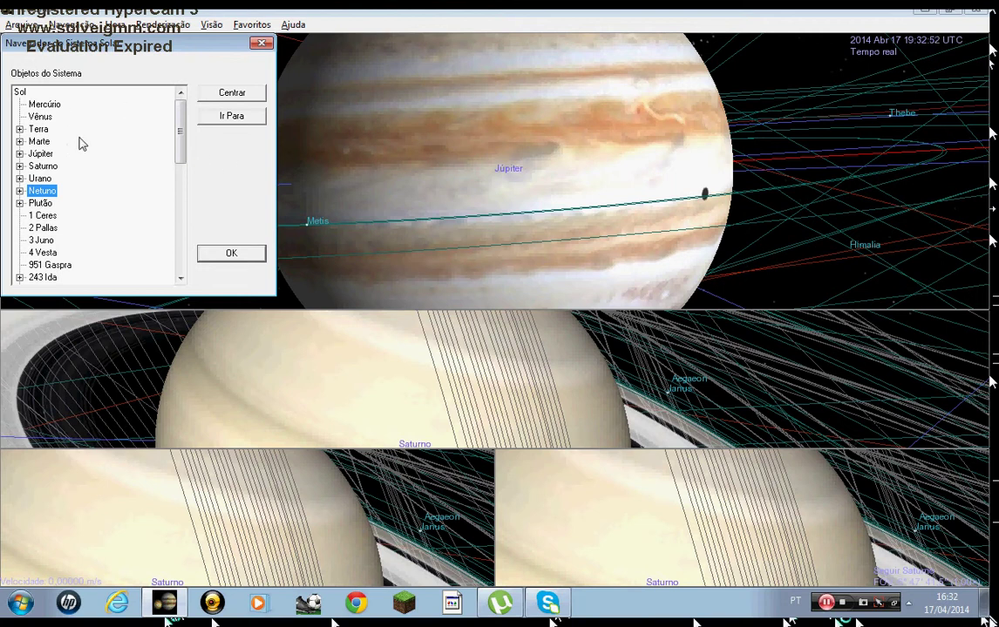
click(50, 102)
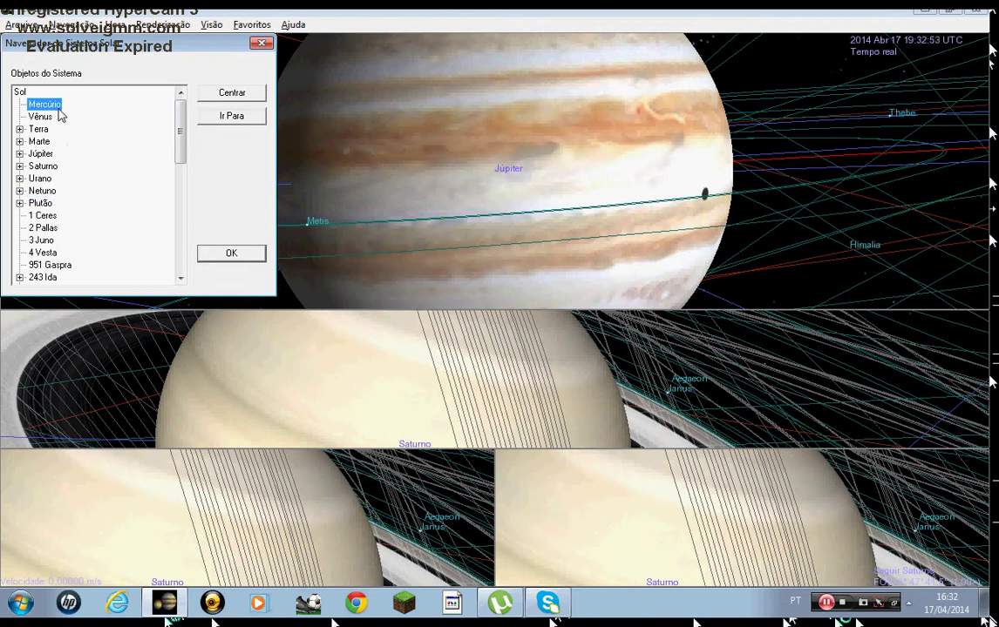
click(227, 120)
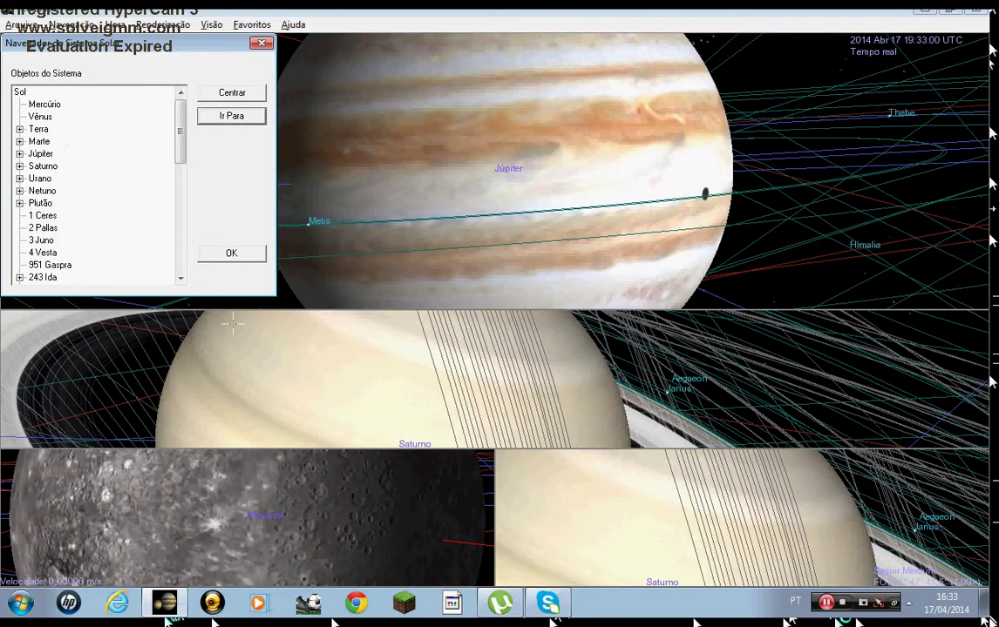
Step: Travel to Marte in the lower-right split view using the Solar System browser, and close the browser
click(397, 236)
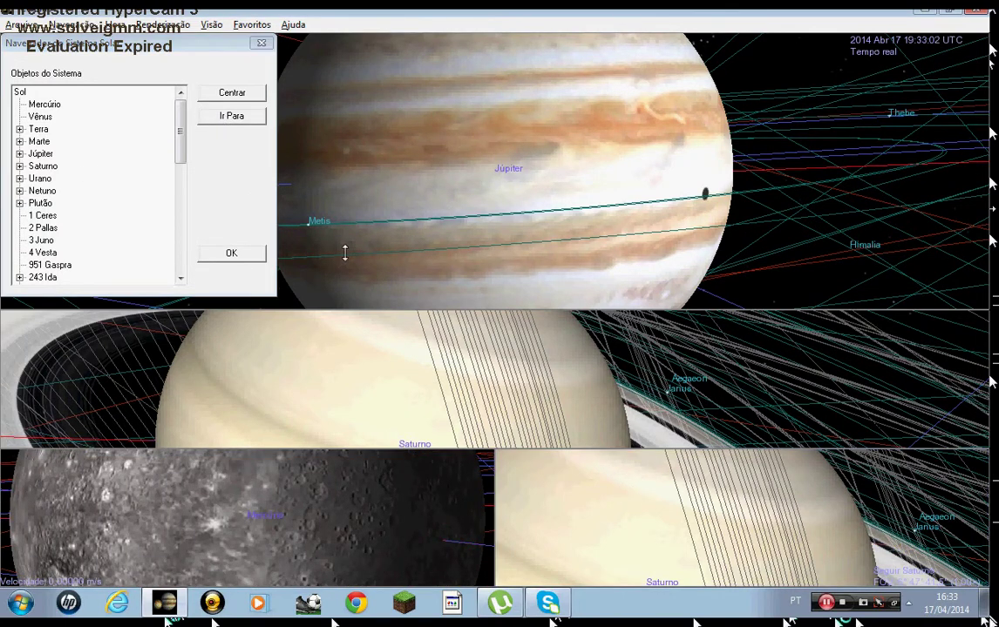
click(42, 141)
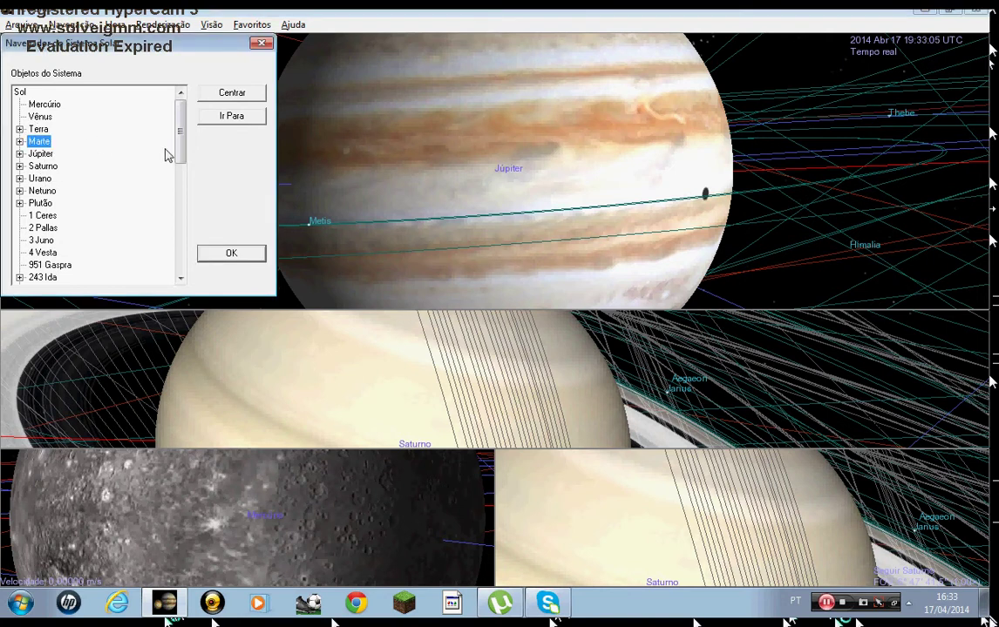
click(228, 121)
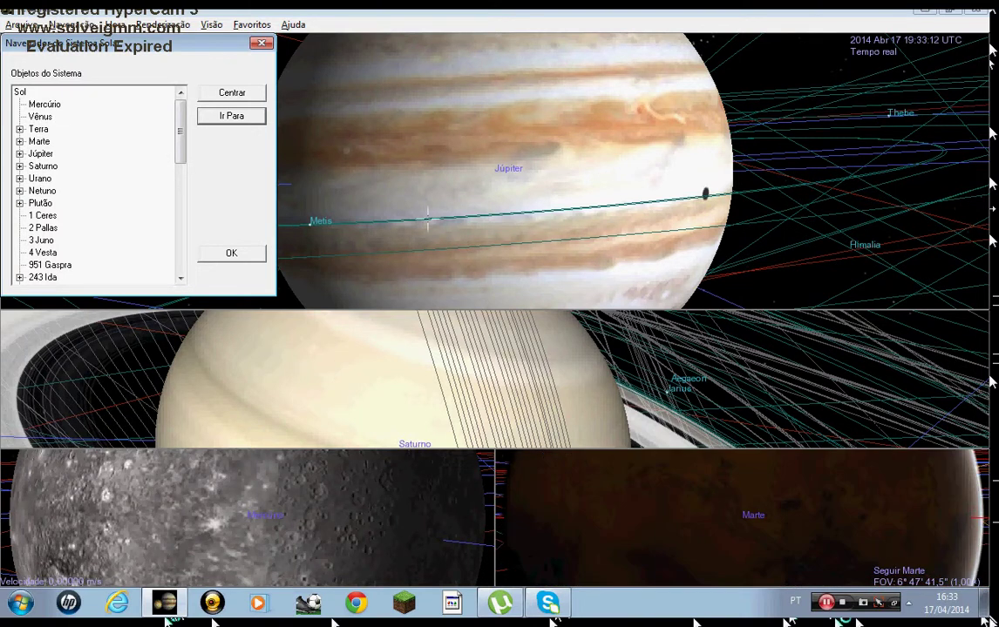
click(261, 44)
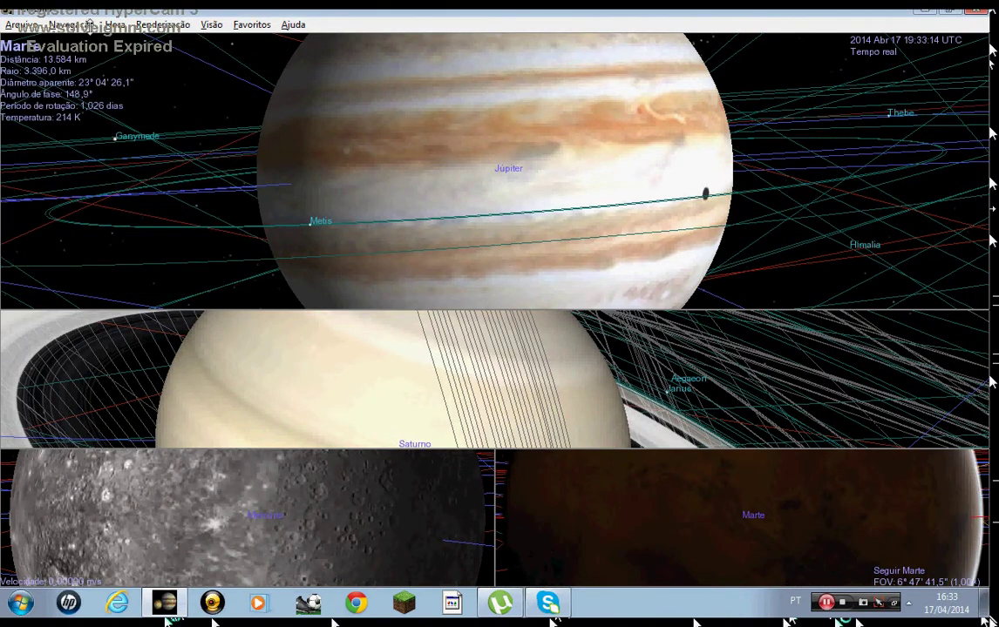
Step: Speed up the simulation time to 10x faster
click(114, 26)
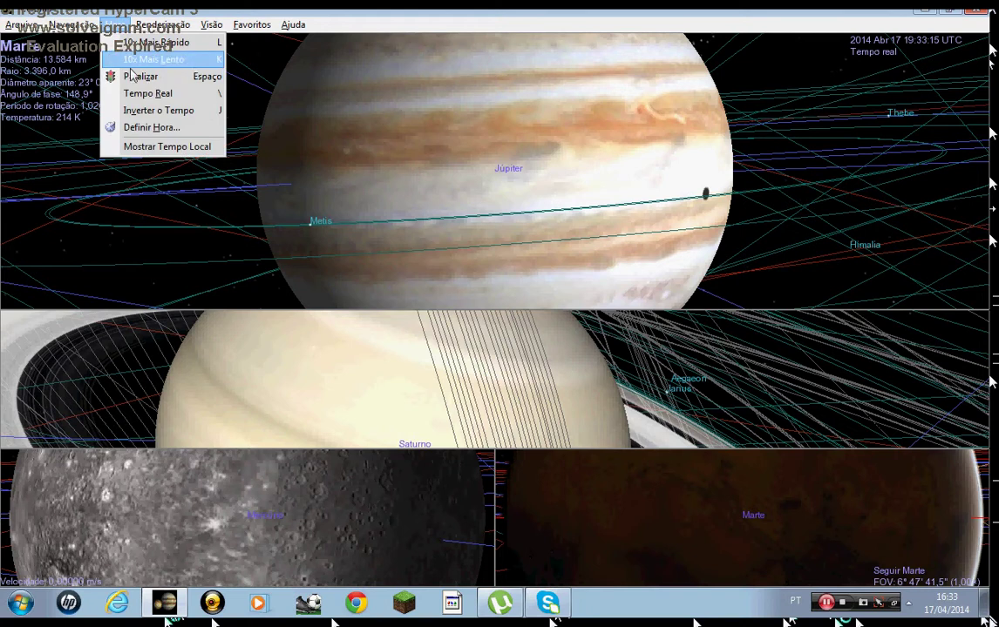
mouse_move(152, 28)
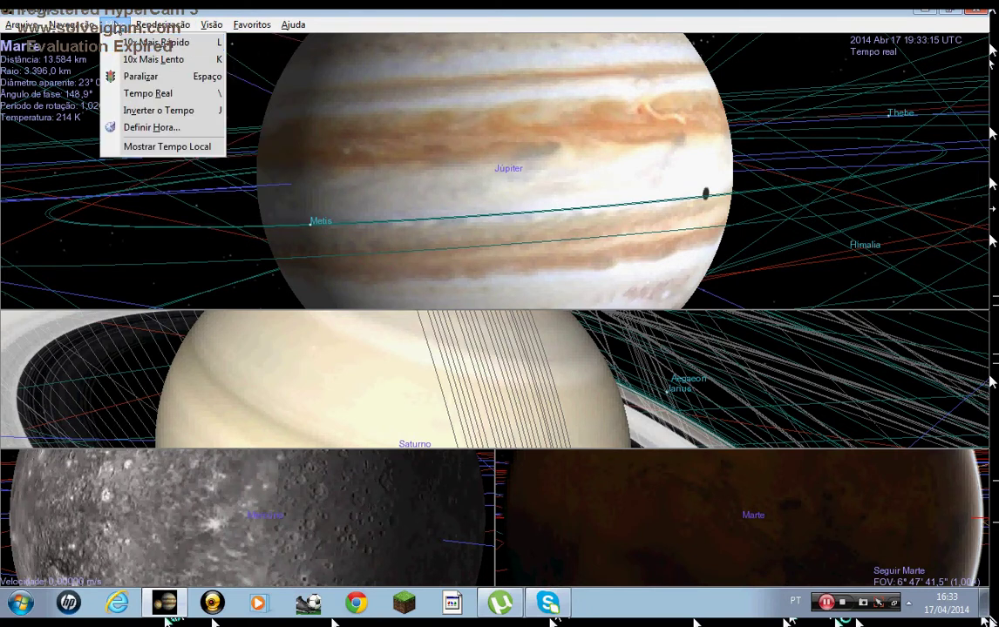
click(152, 42)
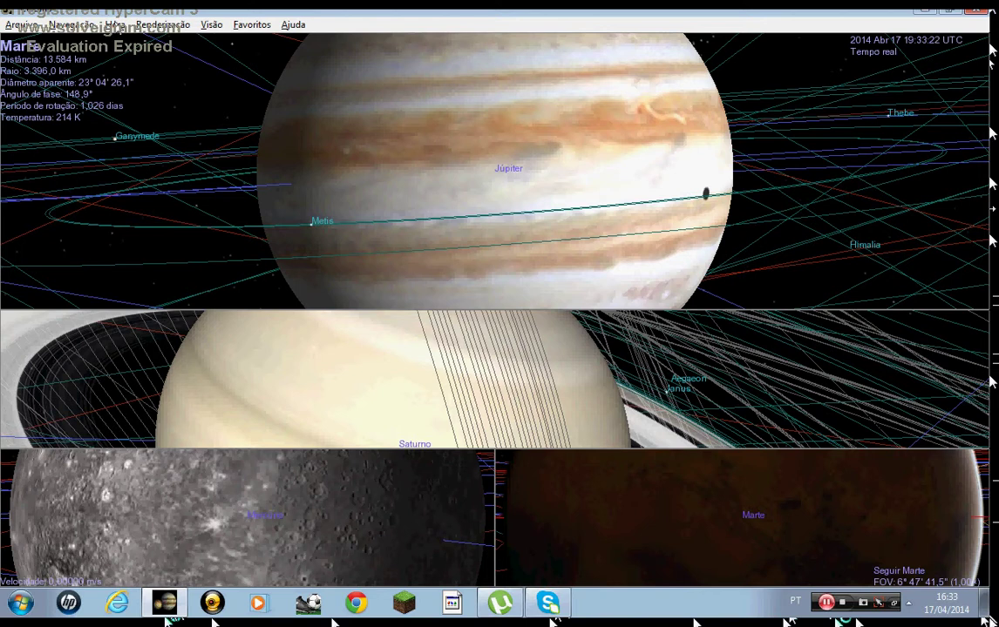
key(l)
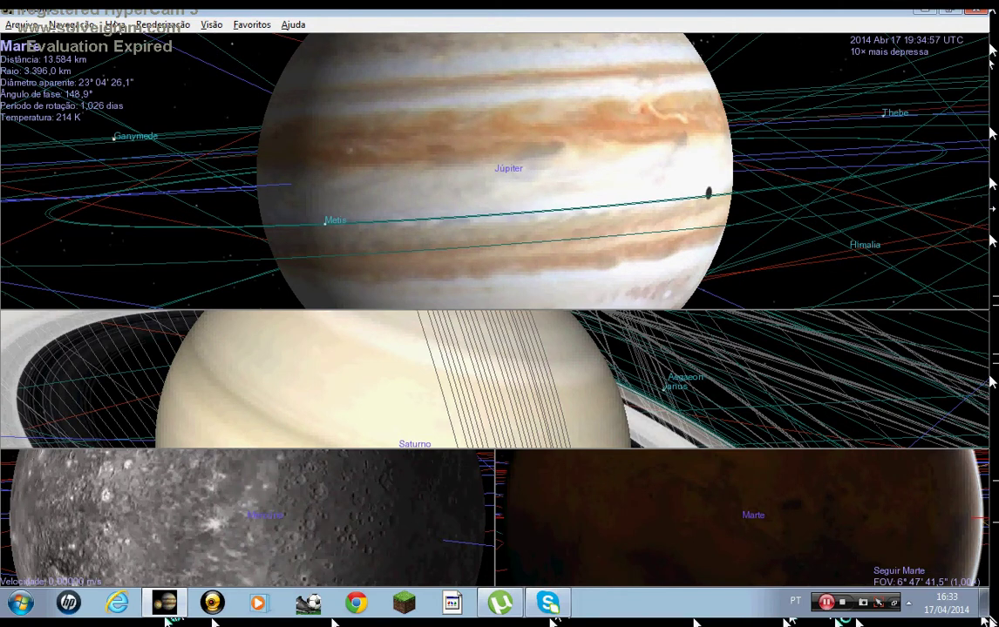
click(108, 25)
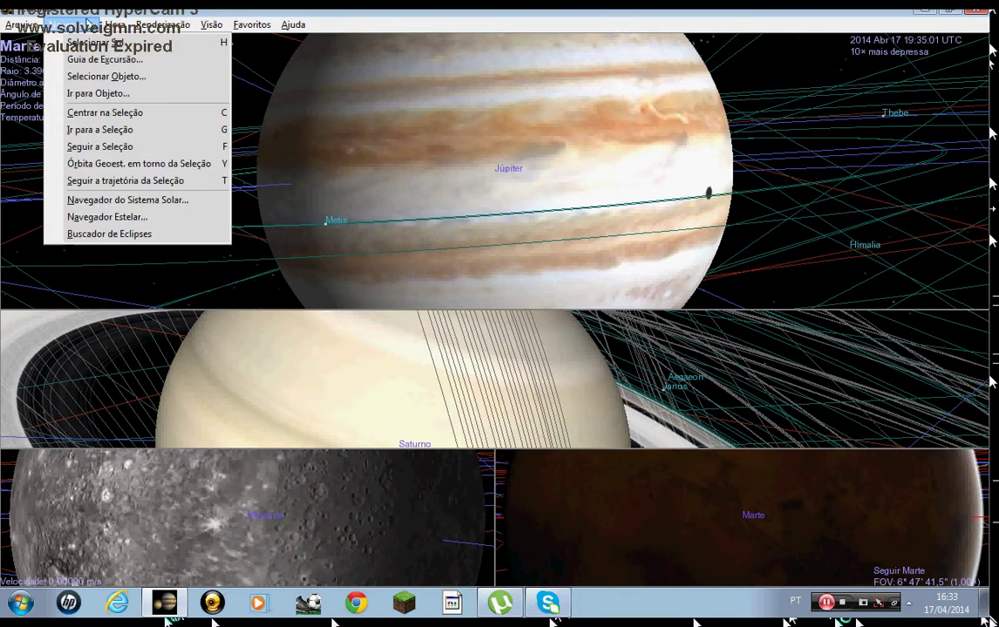
click(197, 74)
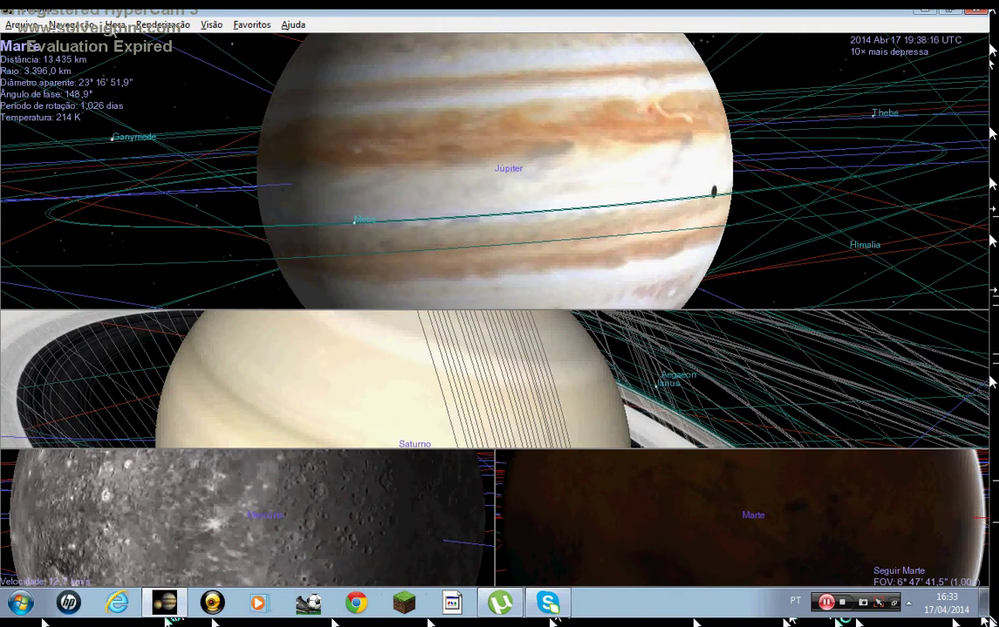
click(114, 24)
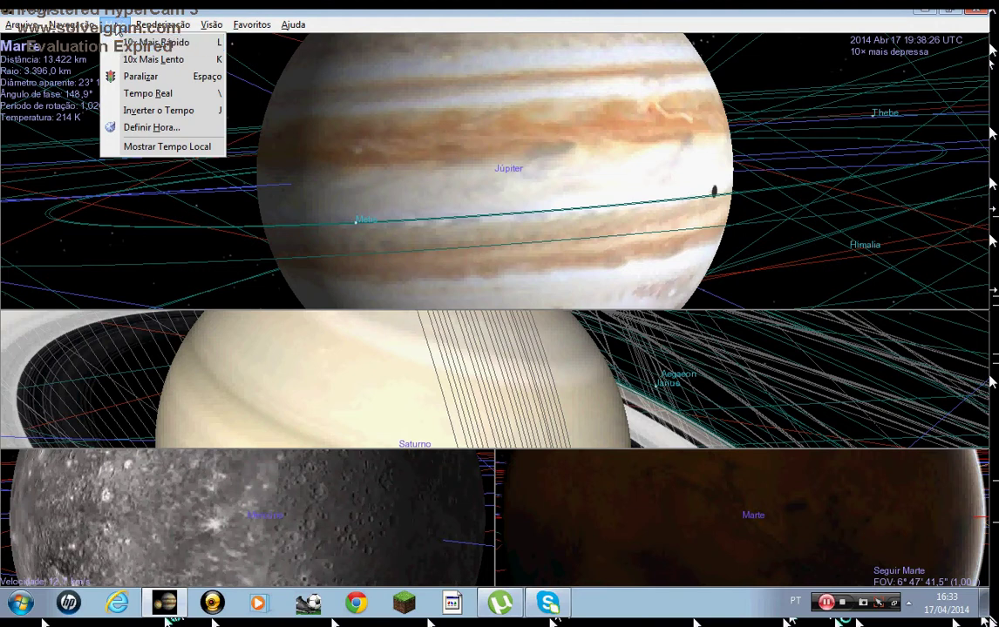
click(163, 123)
click(269, 353)
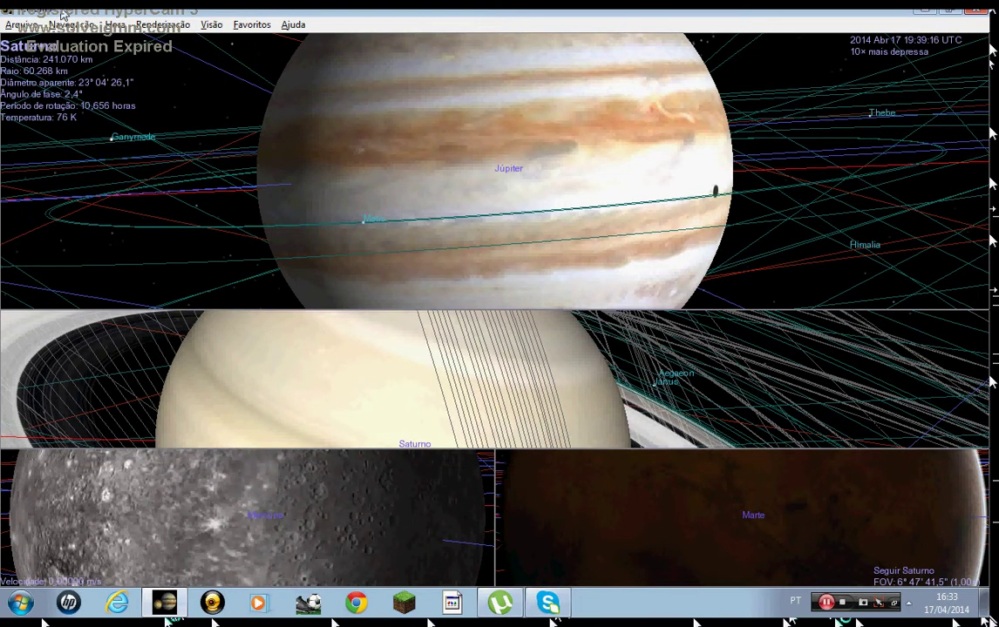
click(72, 25)
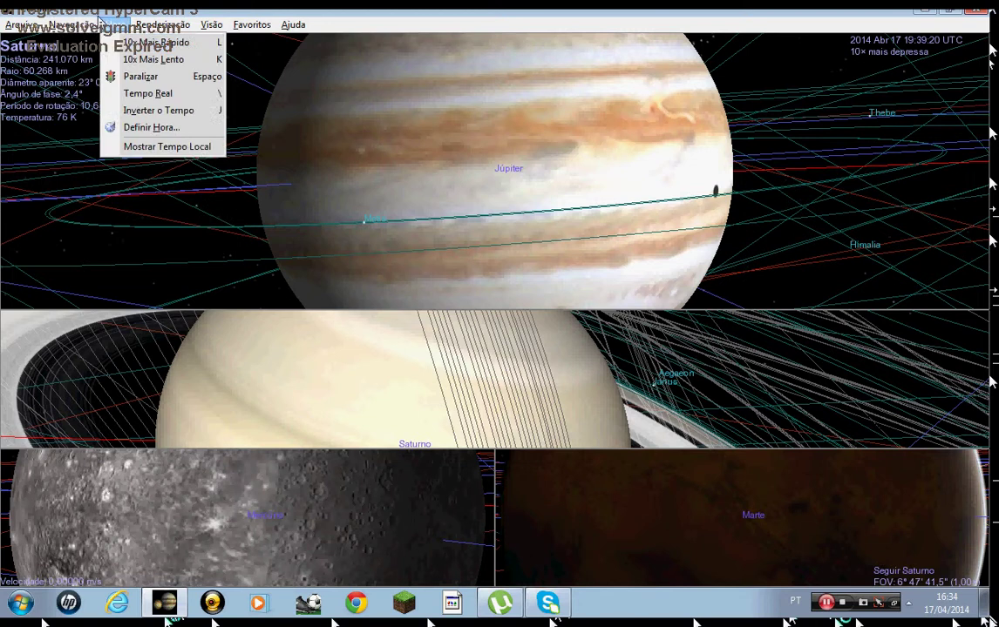
Step: Travel to Saturno in the uppermost split view using the Solar System browser, and close the browser
click(368, 107)
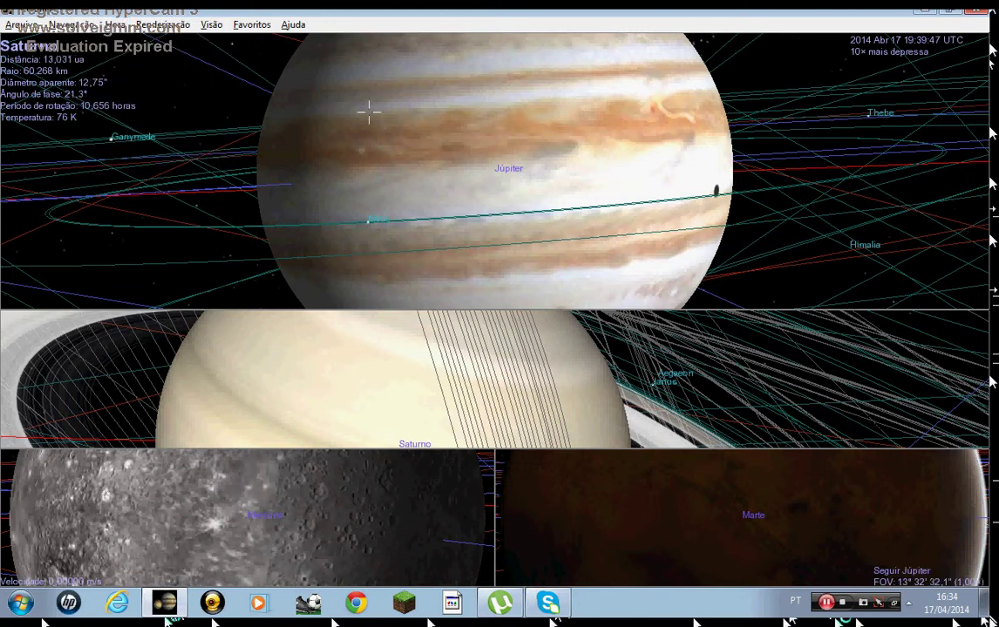
click(71, 24)
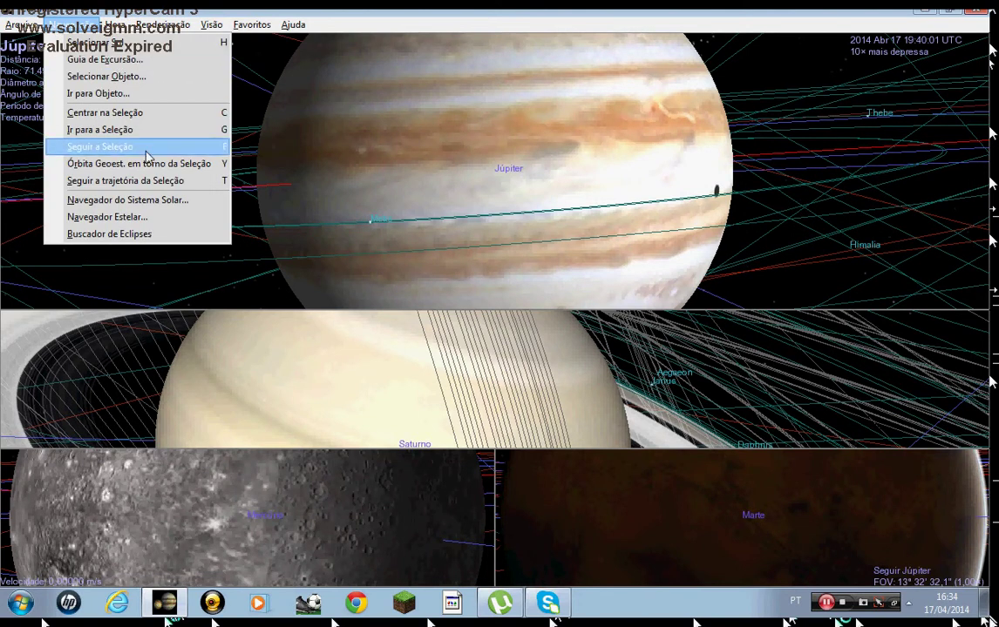
click(152, 207)
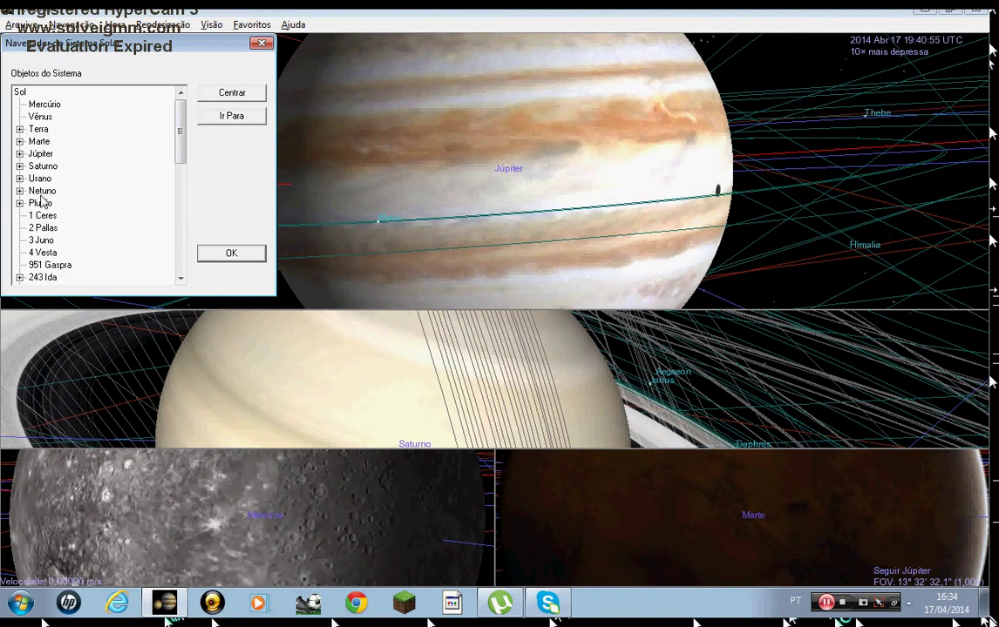
click(43, 154)
click(240, 123)
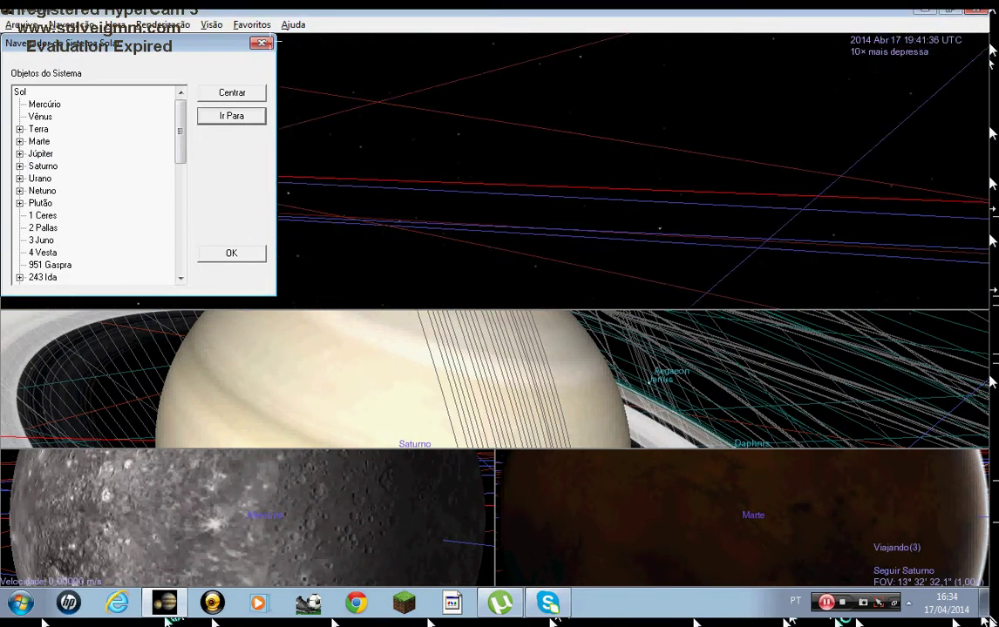
click(231, 252)
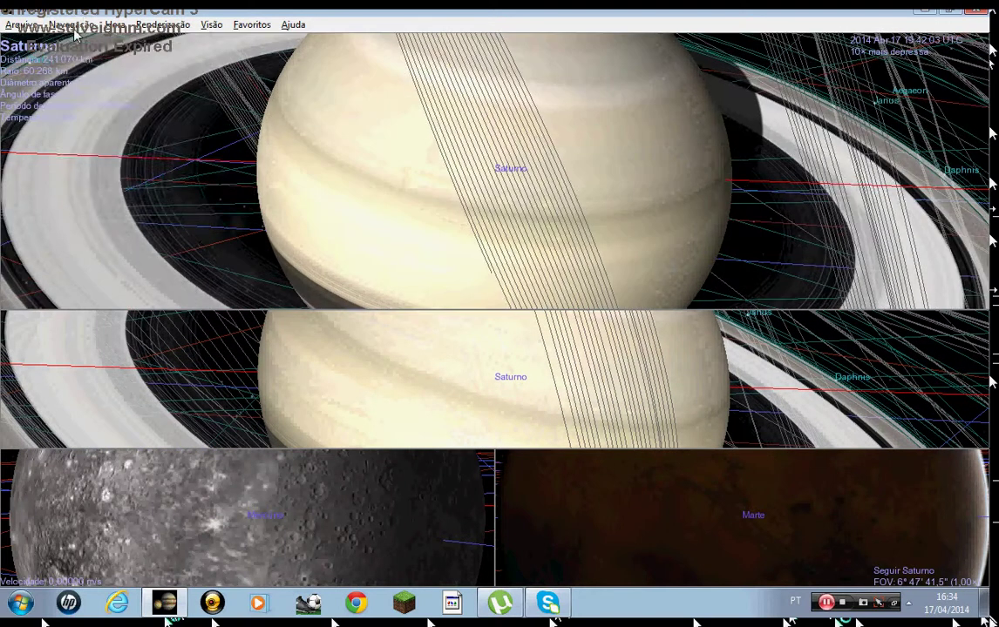
Step: Travel to Saturno's moon Pandora in the middle split view using the Solar System browser, and close the browser
click(72, 25)
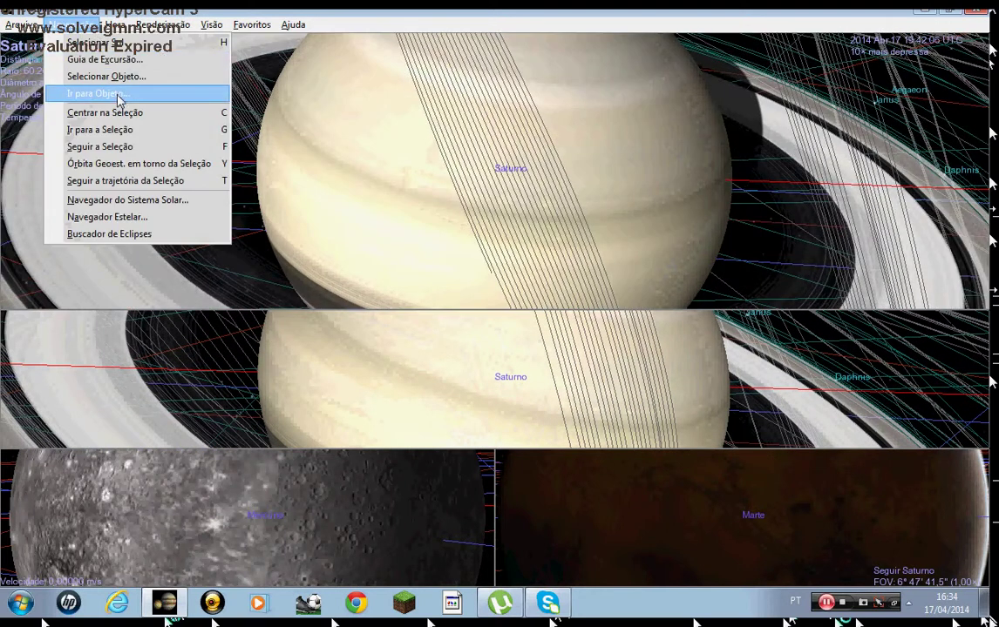
click(207, 204)
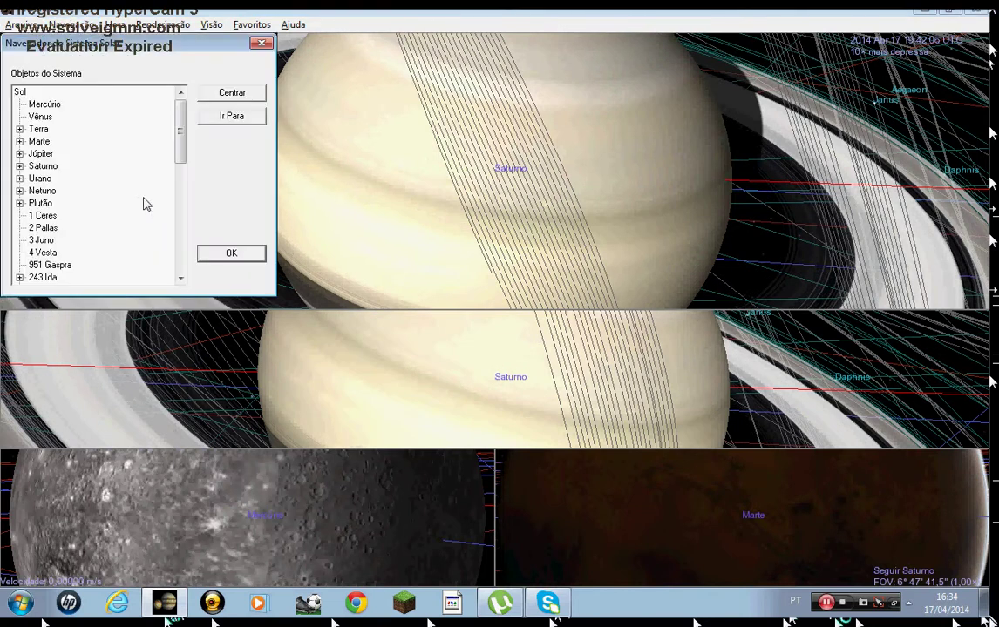
click(20, 167)
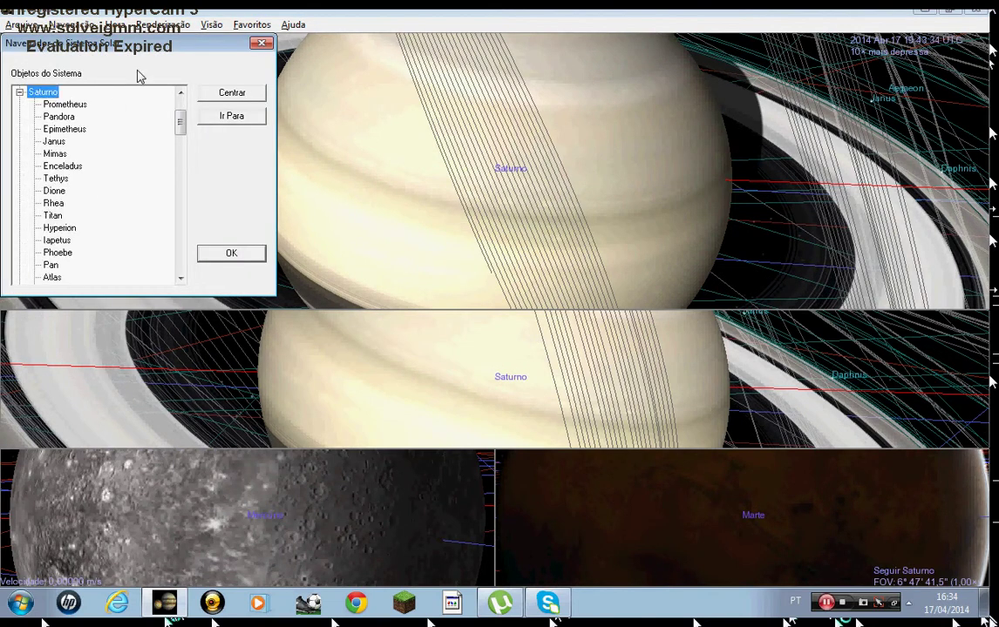
click(68, 117)
click(254, 118)
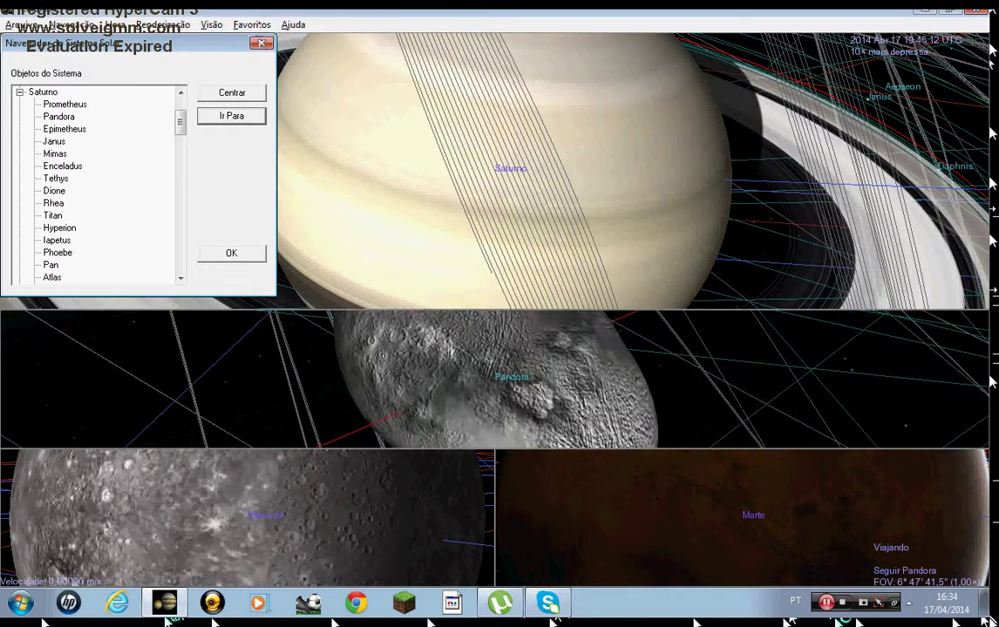
key(Escape)
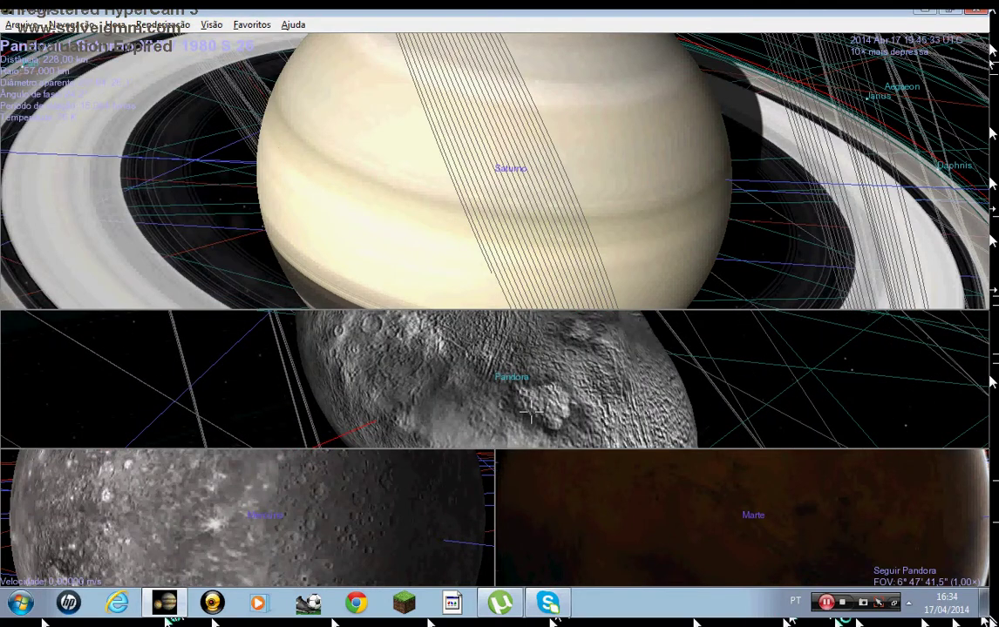
Step: Travel to Saturno's moon Titan in the lower-left split view using the Solar System browser, and close the browser
click(219, 494)
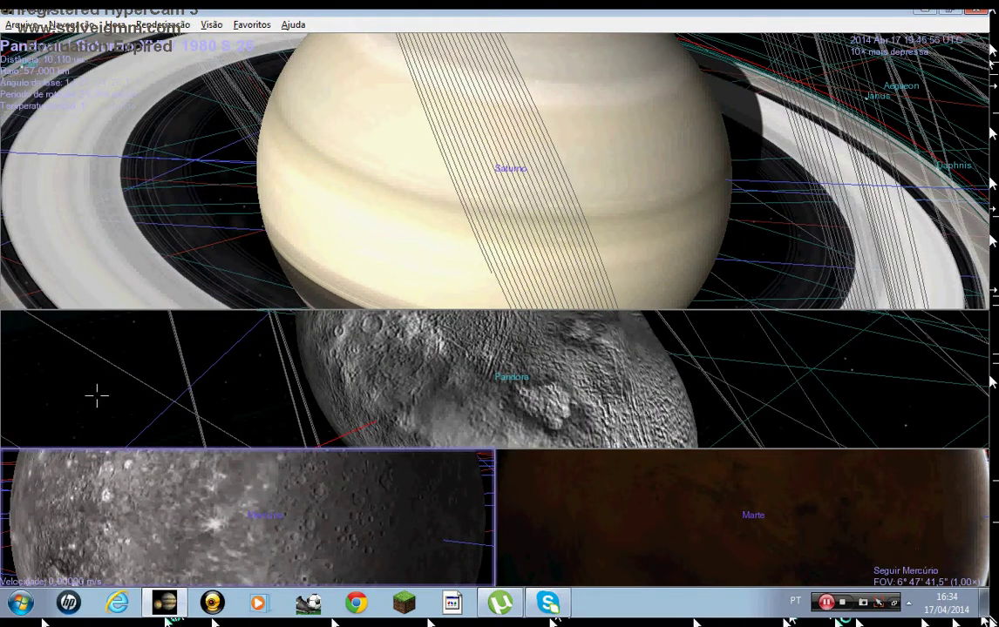
click(70, 24)
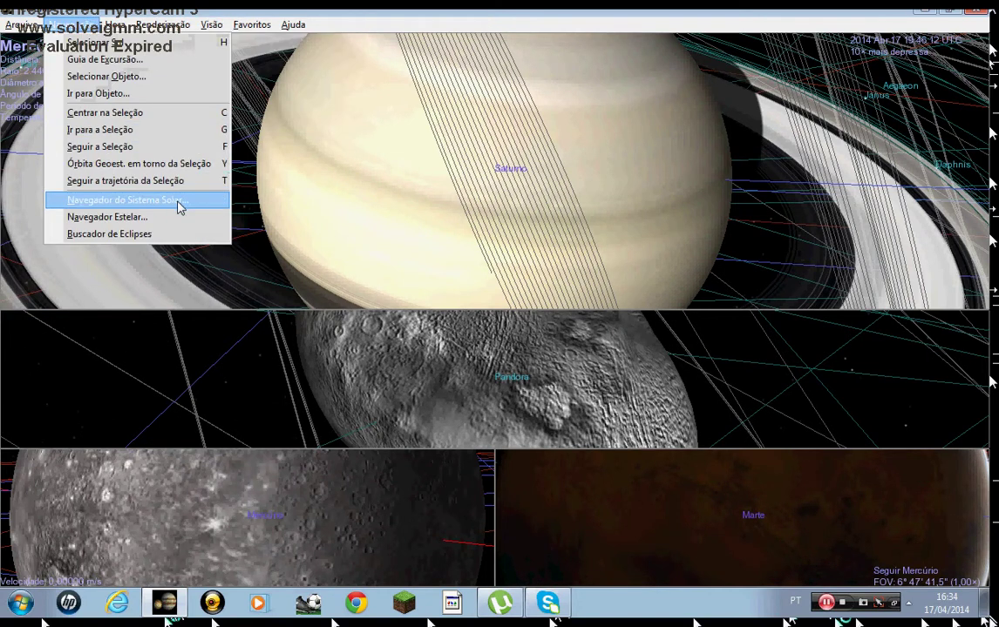
click(174, 200)
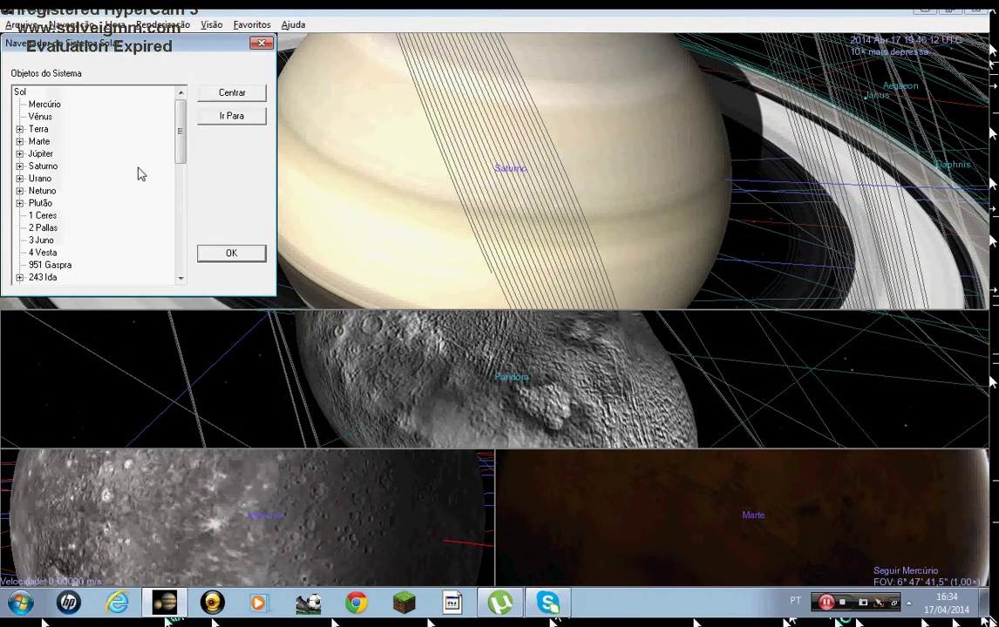
click(21, 167)
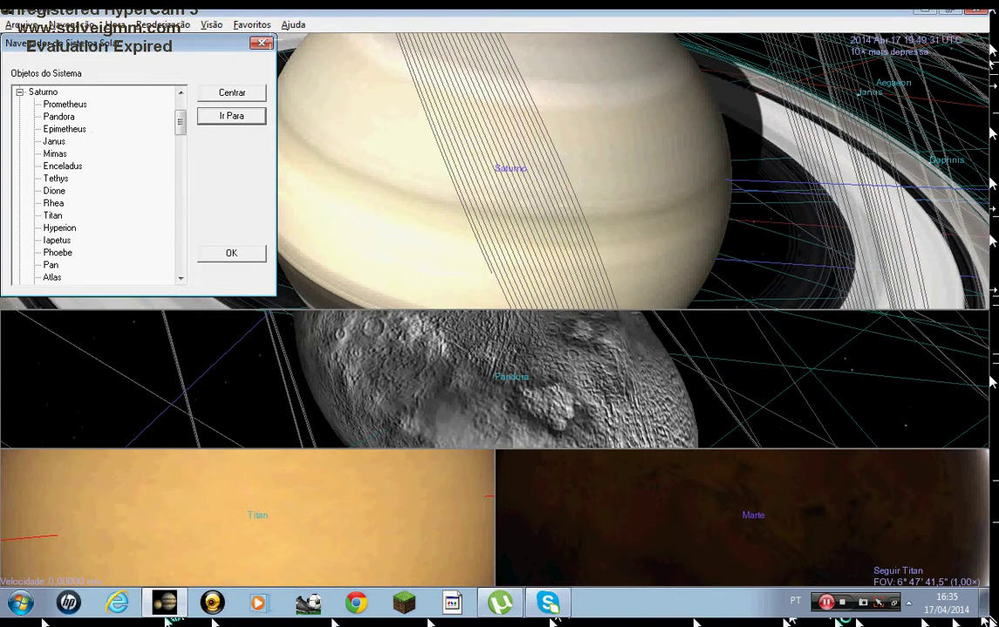
click(264, 43)
drag(377, 464, 426, 419)
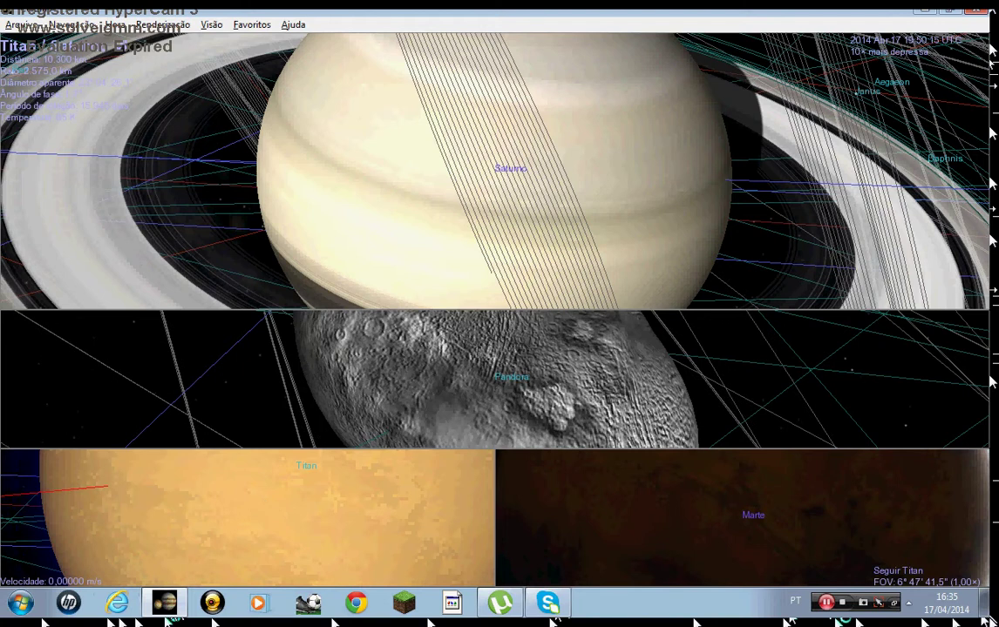
Step: Run the built-in Celestia demonstration in the uppermost split view showing Saturno
mouse_move(334, 497)
mouse_down()
mouse_move(300, 508)
mouse_move(334, 498)
mouse_up()
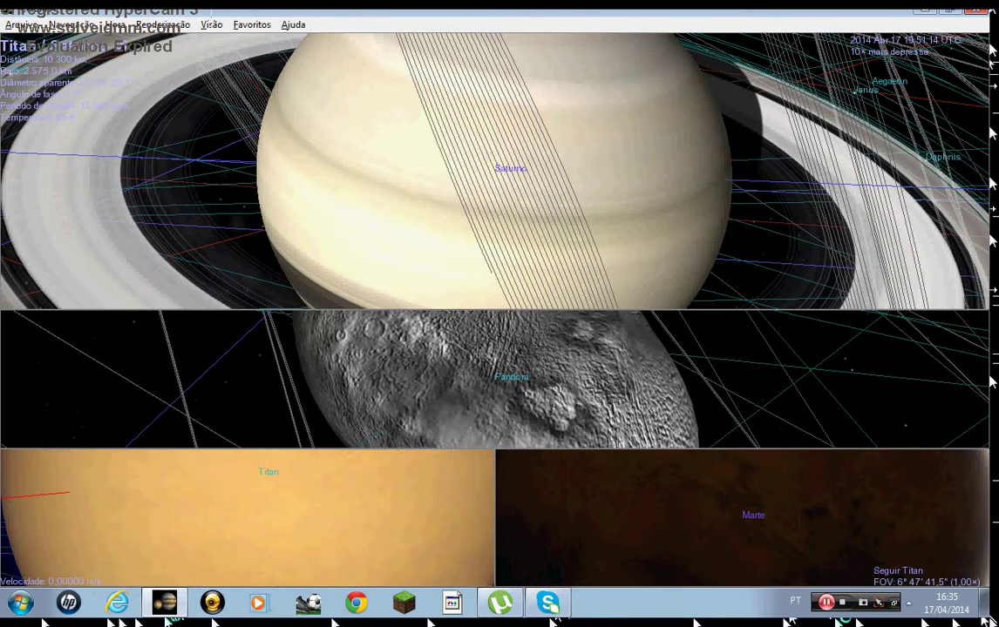
click(335, 46)
click(296, 26)
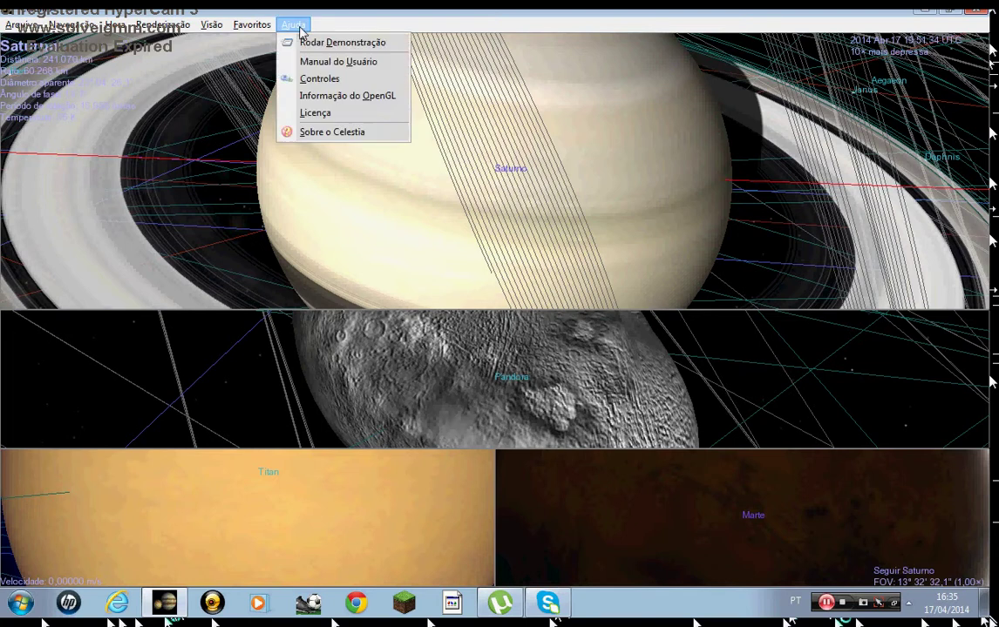
mouse_move(235, 26)
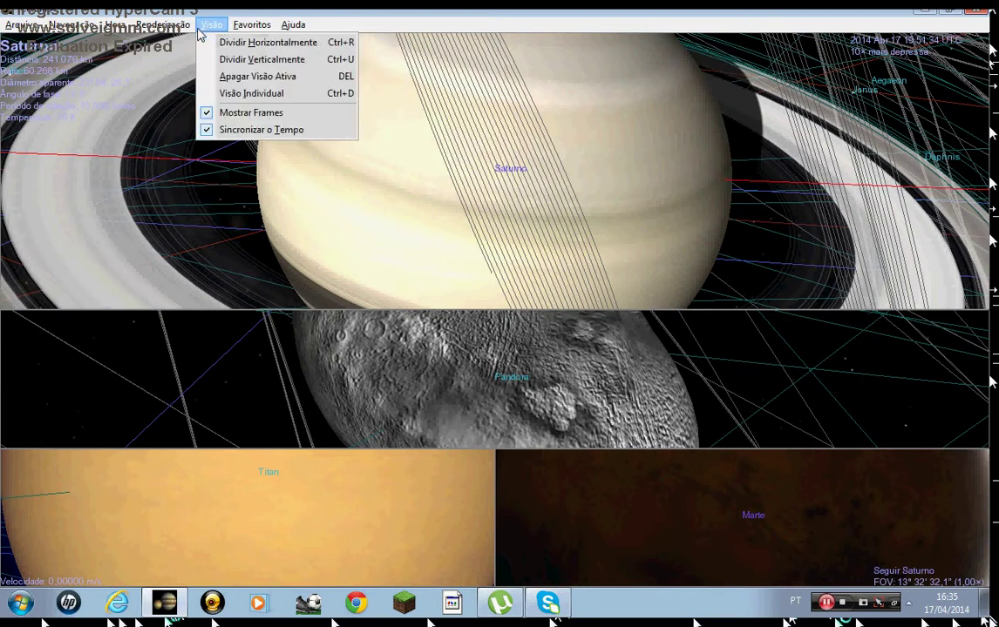
mouse_move(21, 32)
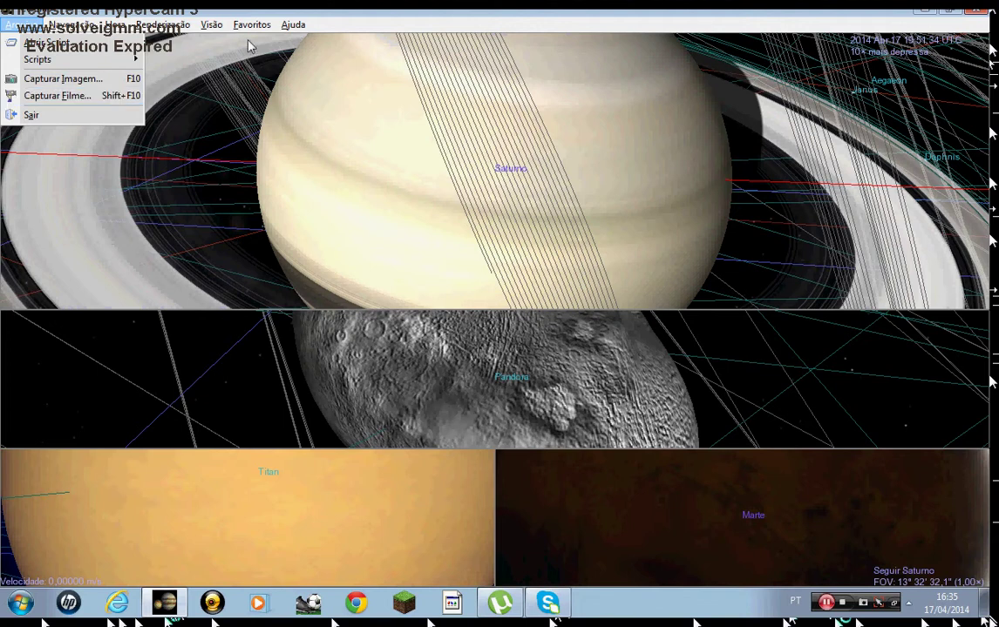
mouse_move(292, 24)
click(305, 43)
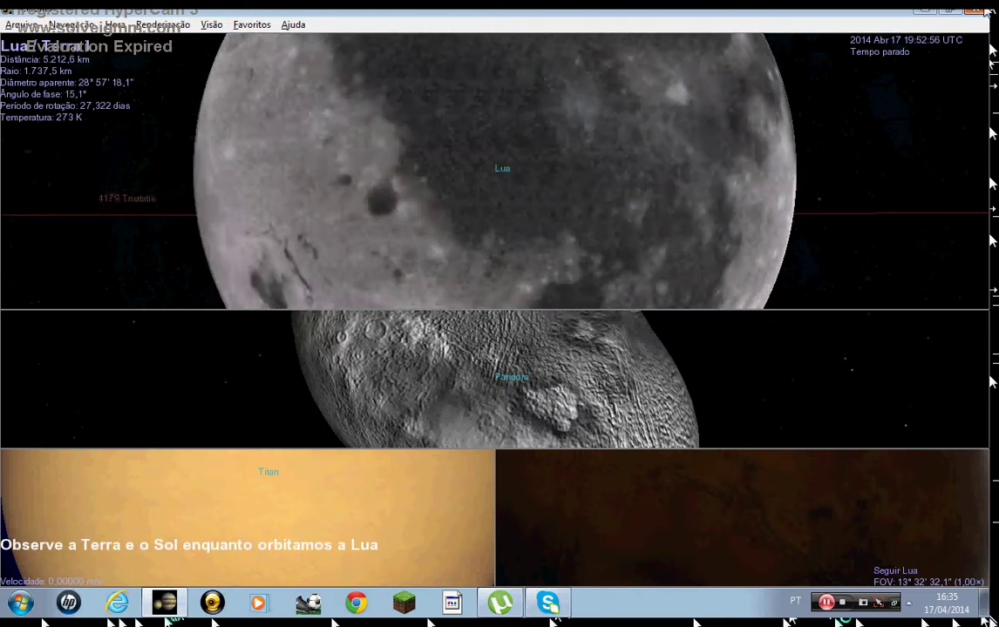
Step: Open the star browser while the demonstration is running
click(171, 26)
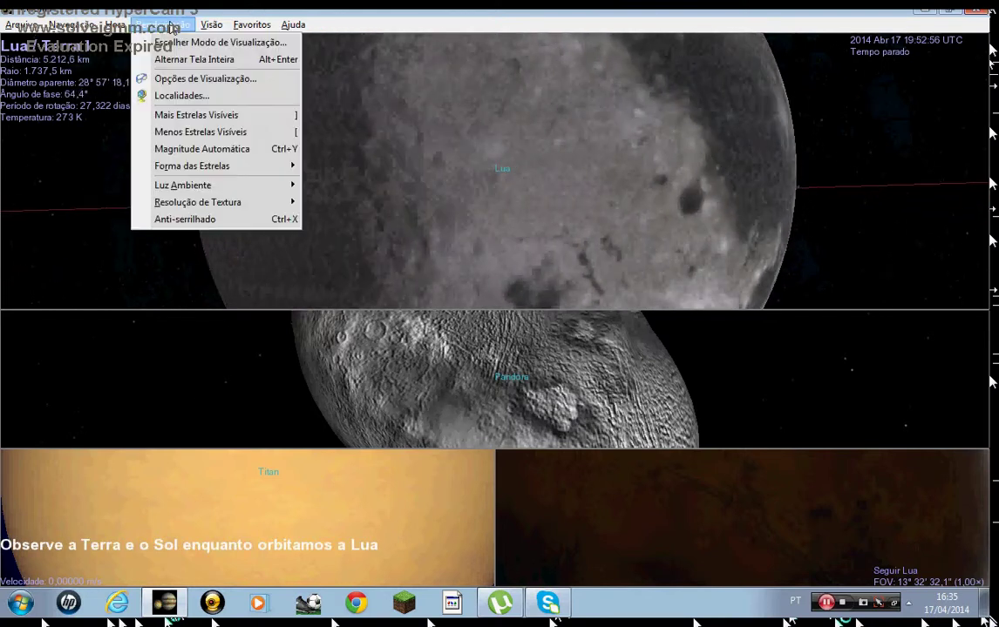
click(170, 25)
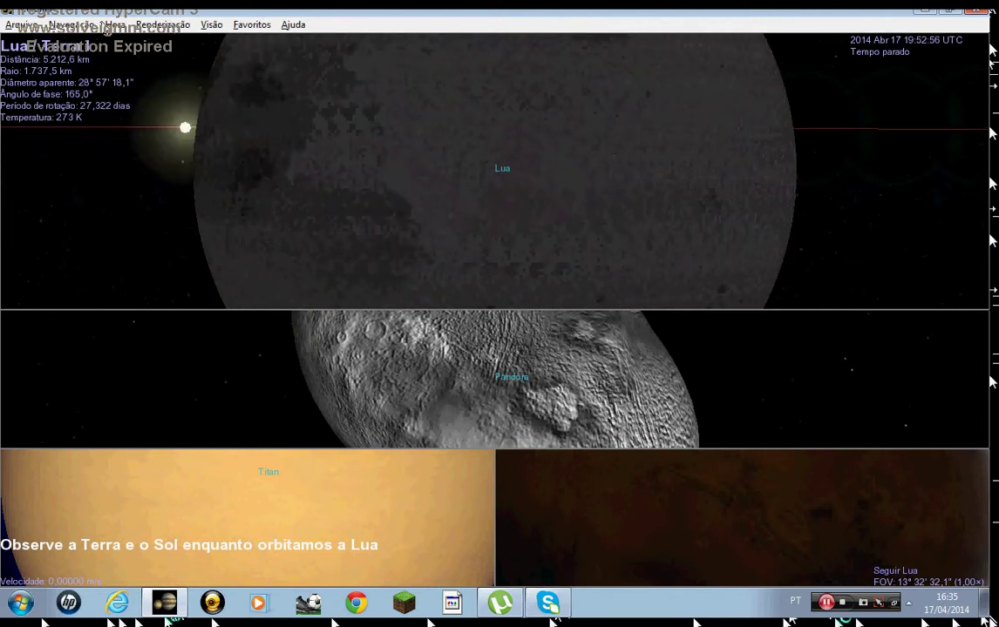
click(62, 25)
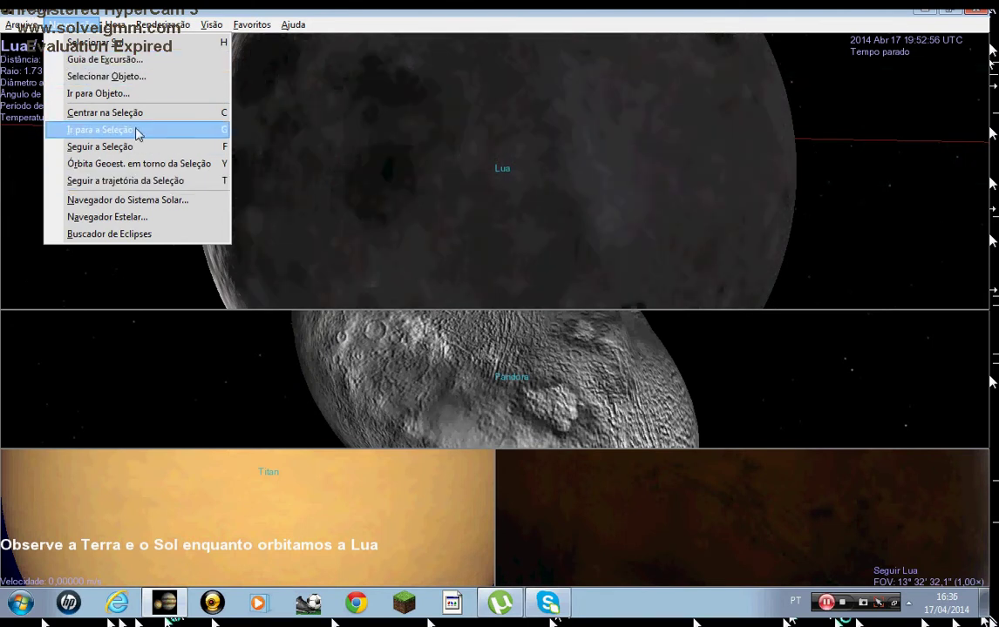
mouse_move(117, 25)
mouse_move(68, 25)
click(144, 217)
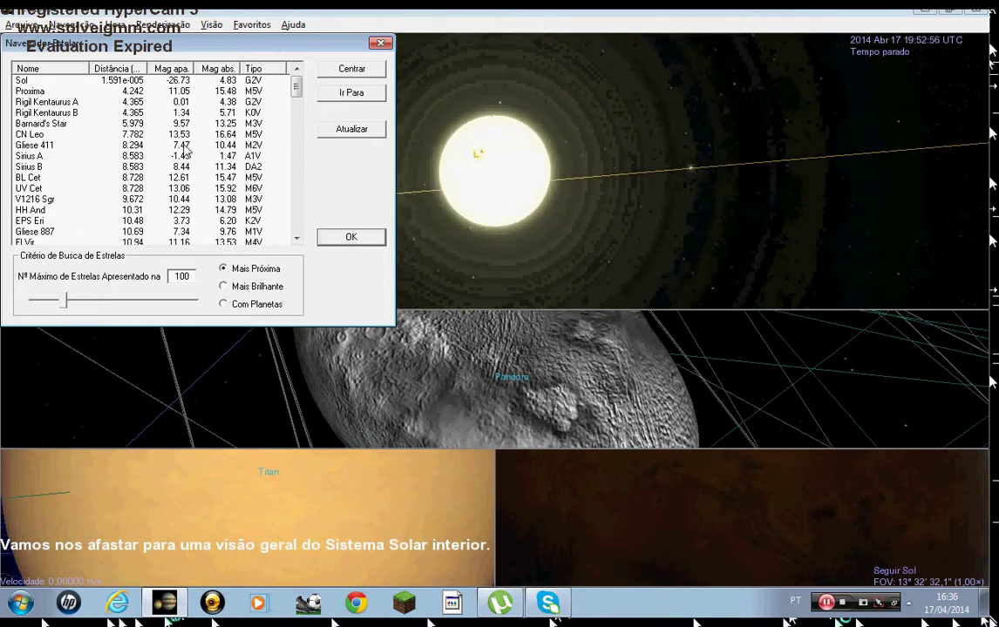
Step: Look through the nearest stars in the star browser, selecting Barnard's Star, Gliese 411, Proxima, HH And and Gliese 887 in turn
click(41, 124)
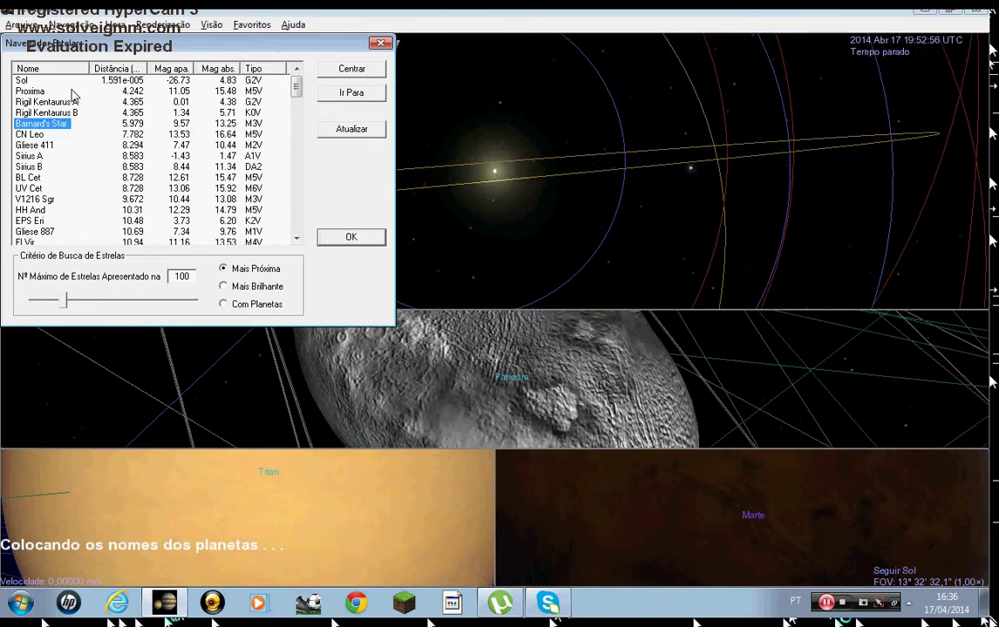
click(45, 144)
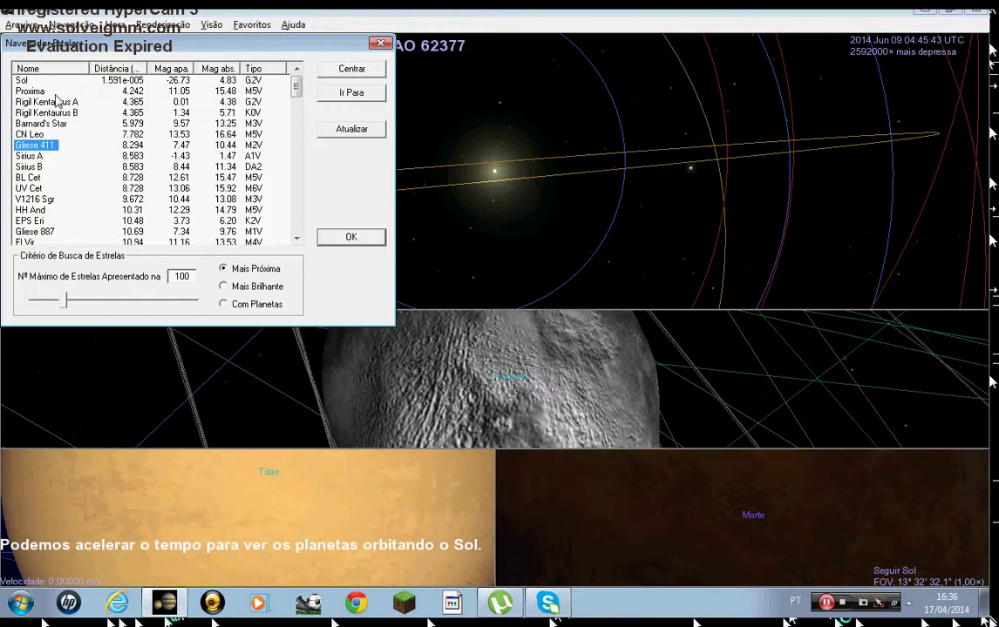
click(39, 91)
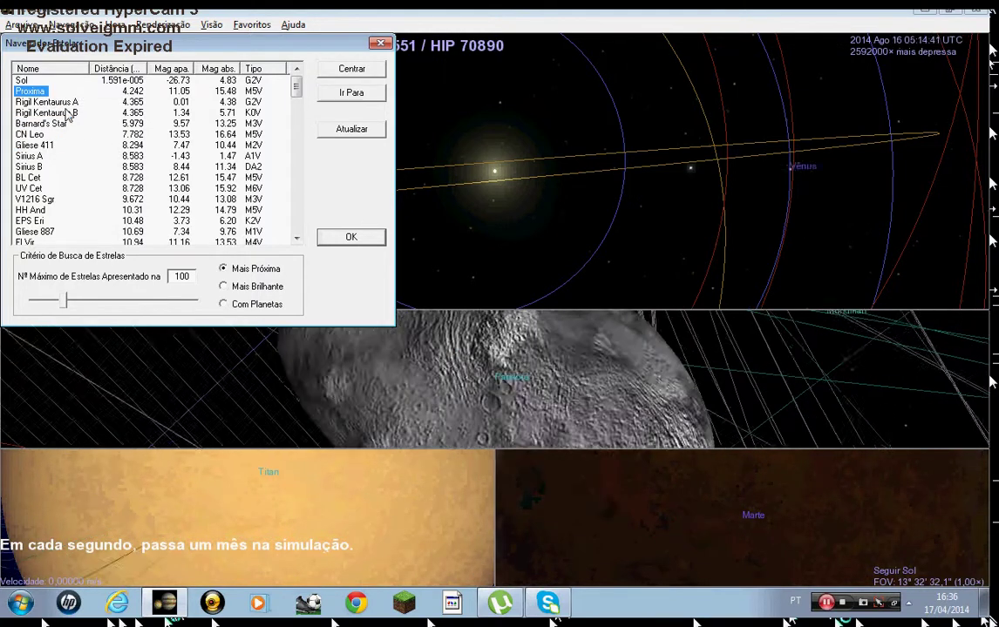
key(Down)
key(Down)
key(Down)
key(Down)
key(Down)
key(Down)
key(Down)
key(Down)
key(Down)
key(Down)
key(Down)
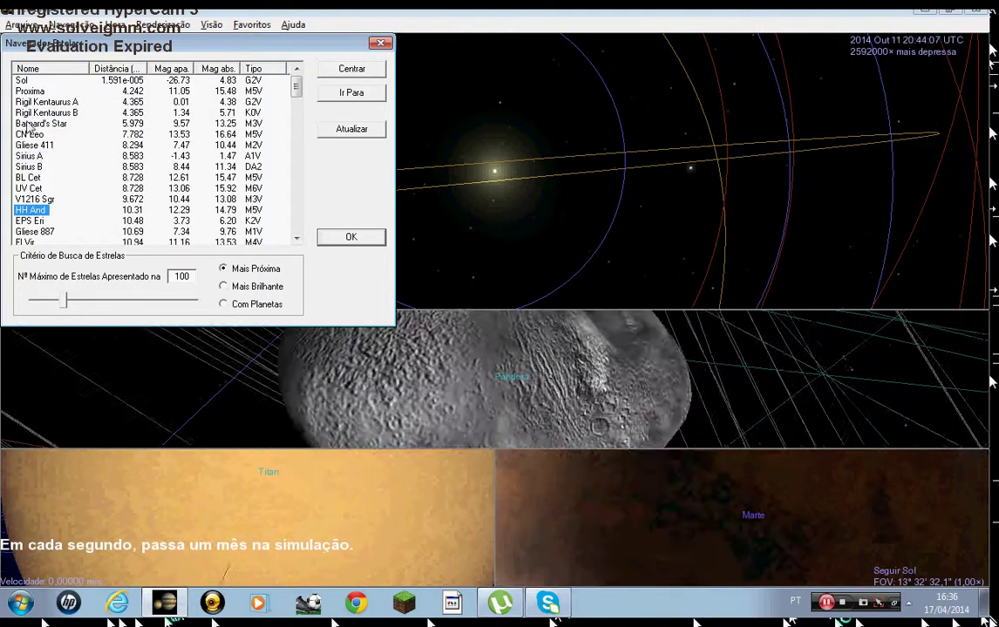
mouse_move(297, 85)
mouse_down()
mouse_move(295, 216)
mouse_move(296, 101)
mouse_up()
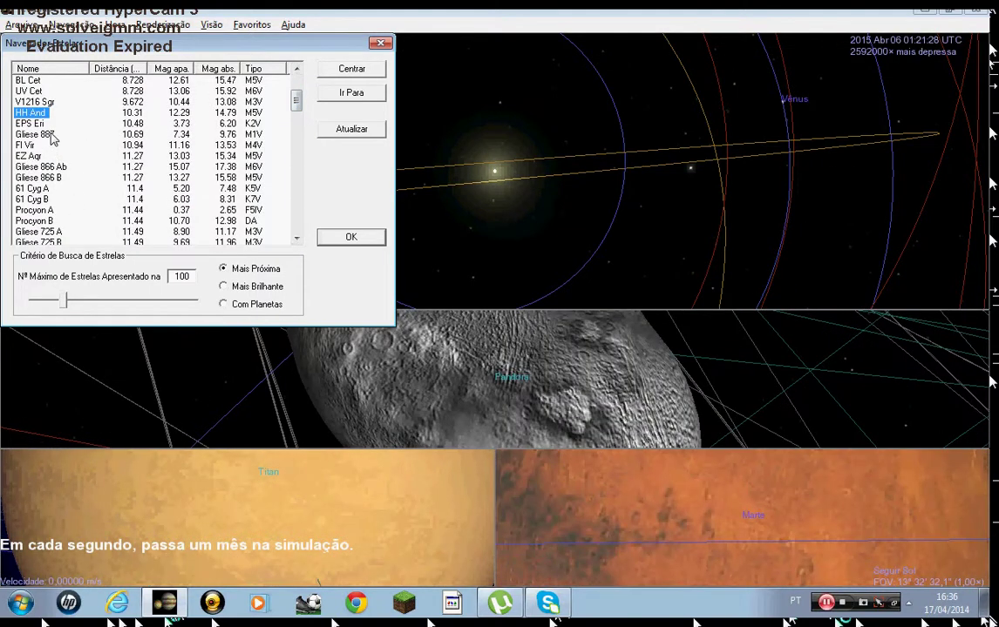
click(50, 136)
scroll(224, 111, up, 3)
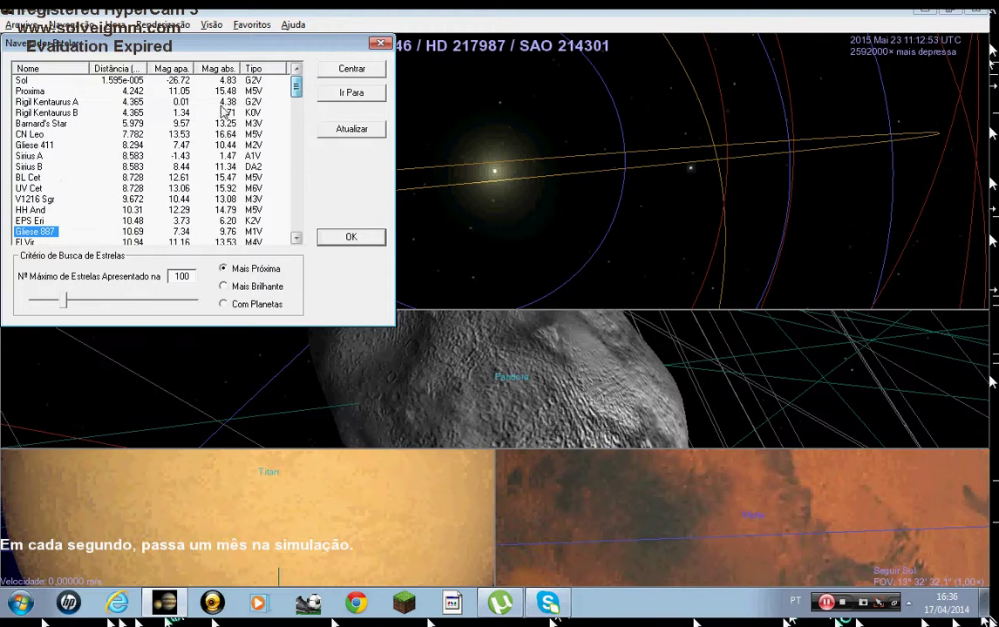
key(backslash)
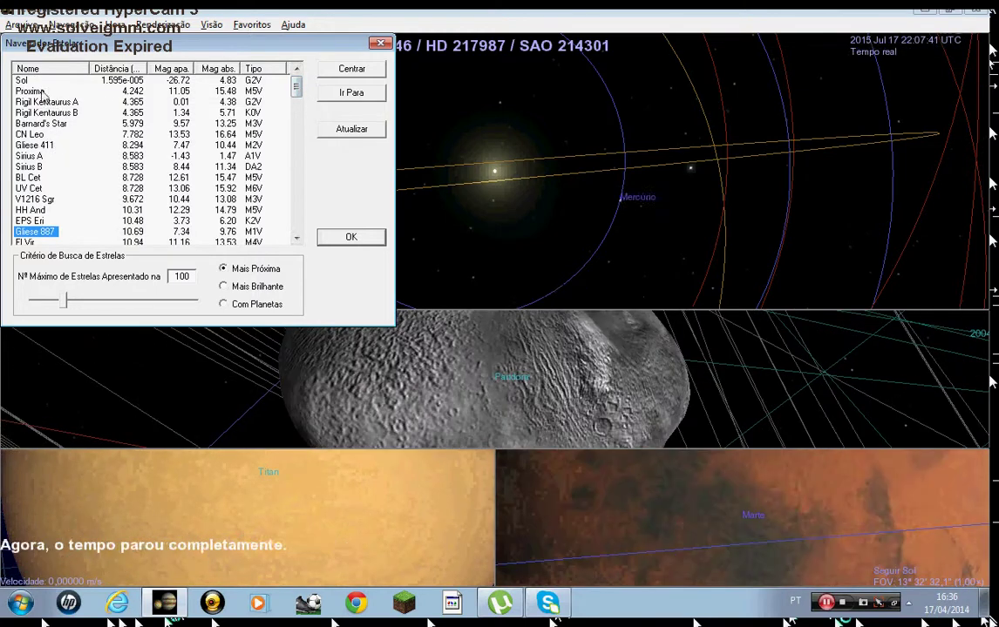
Step: Travel to the star Sirius B in the uppermost split view using the star browser
click(38, 168)
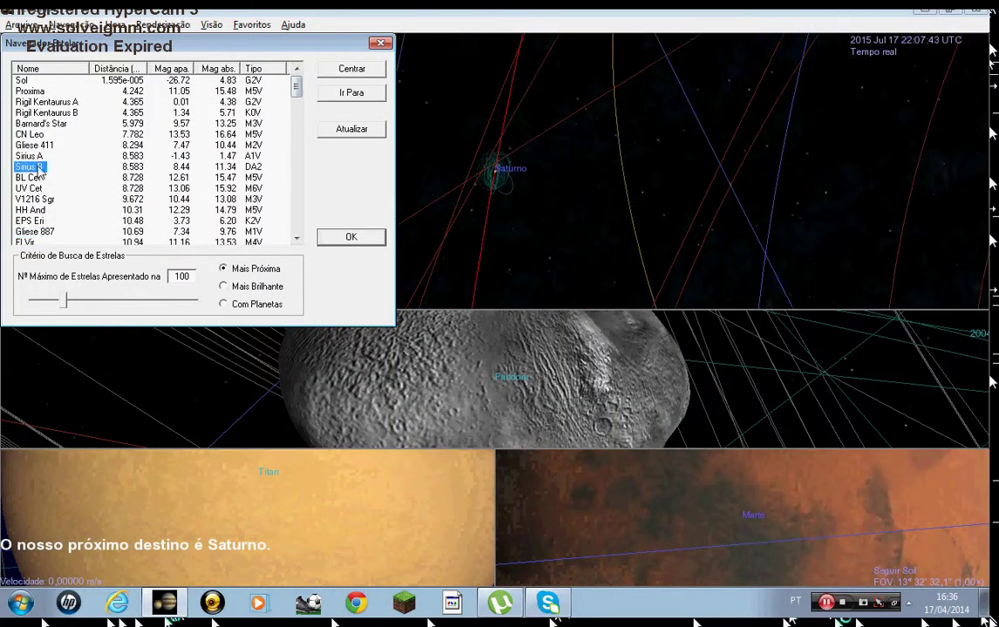
click(352, 93)
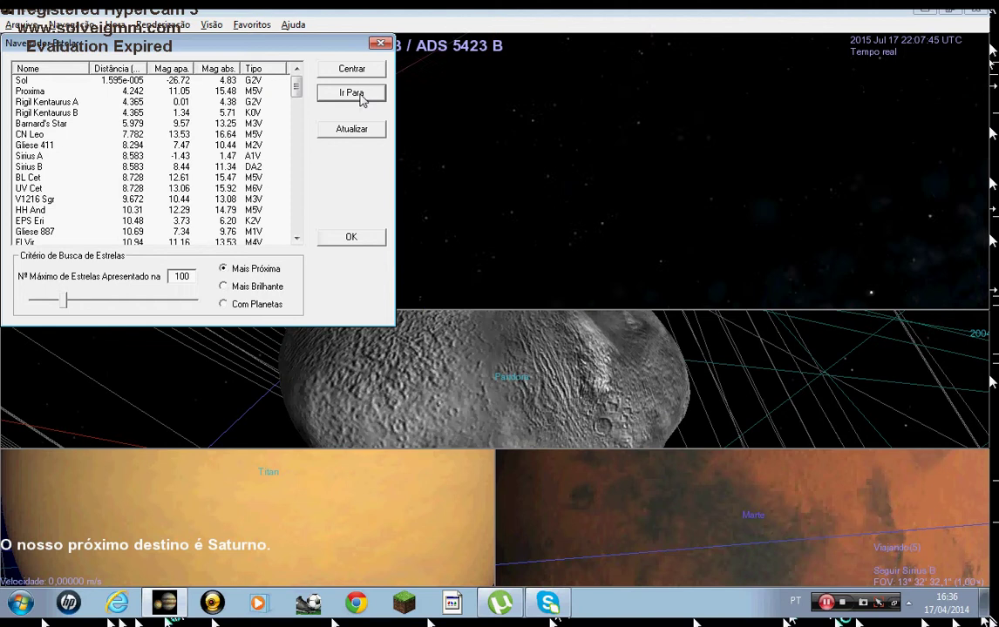
click(455, 114)
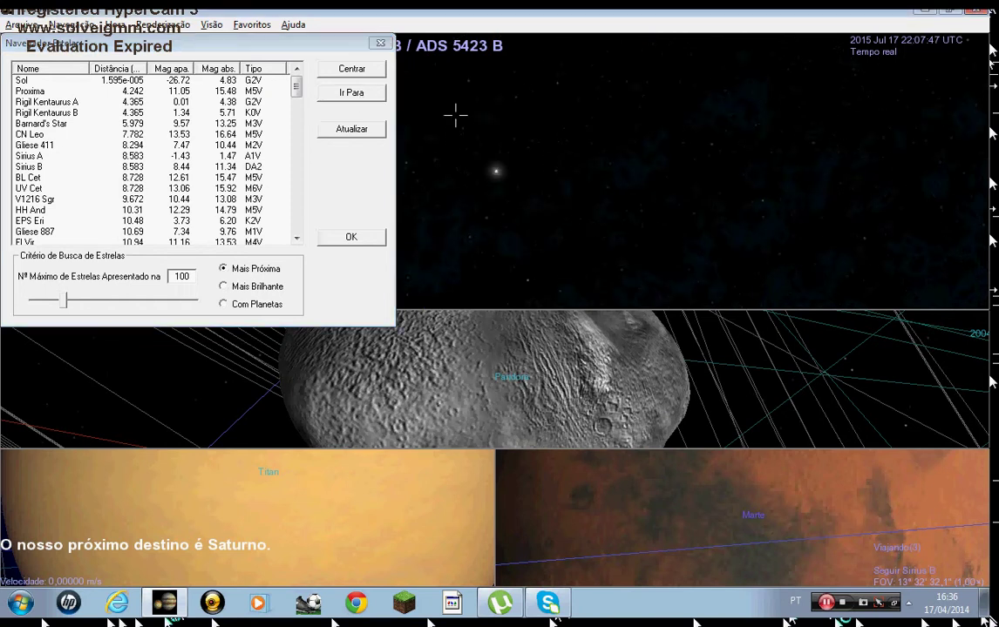
Step: Close the star browser and exit the program
click(381, 43)
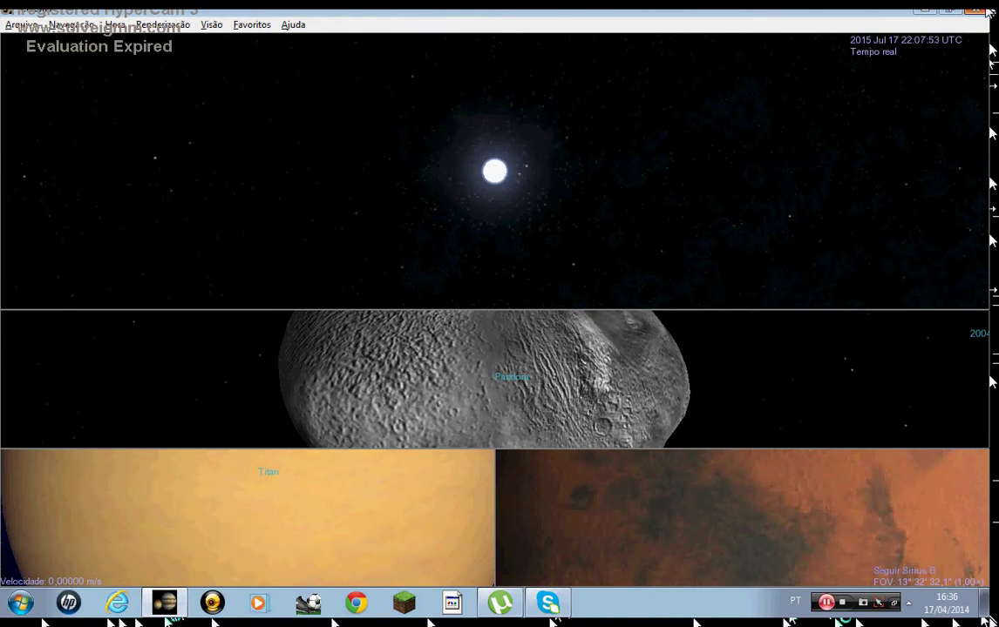
click(987, 8)
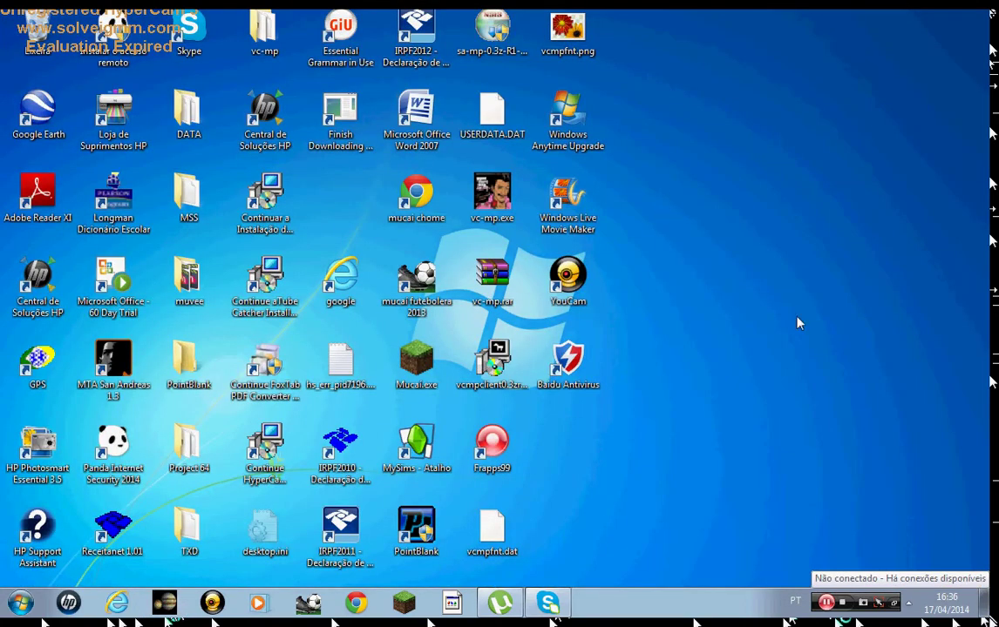